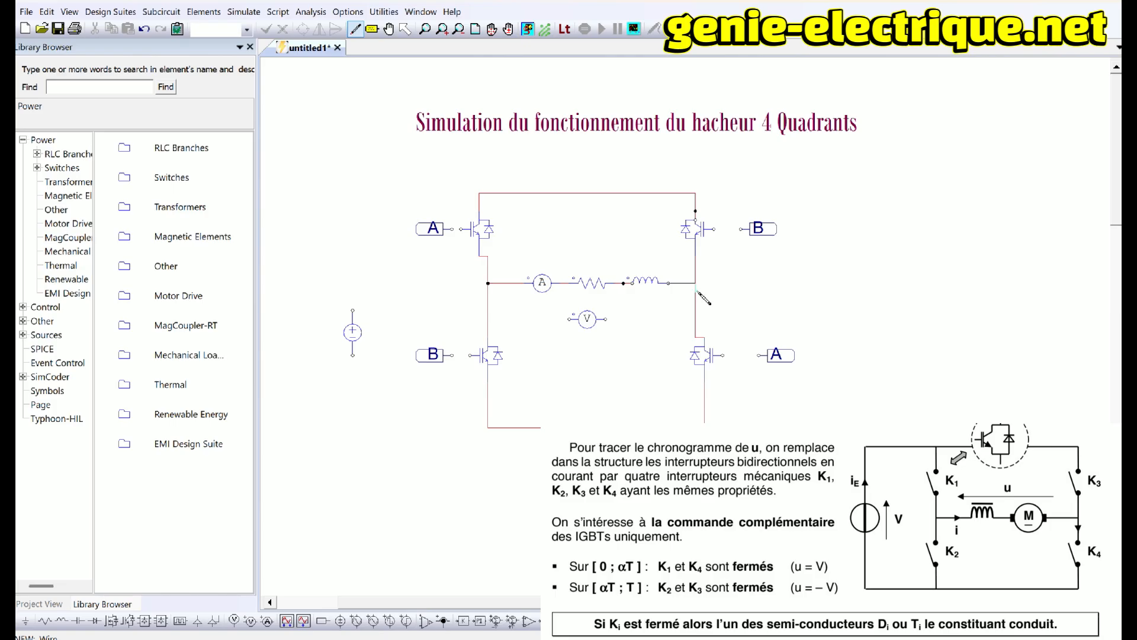
# Step: Finish wiring the load to the bridge's right leg and connect the voltage probe in parallel with the load branch
pyautogui.click(696, 290)
pyautogui.click(553, 318)
pyautogui.click(507, 283)
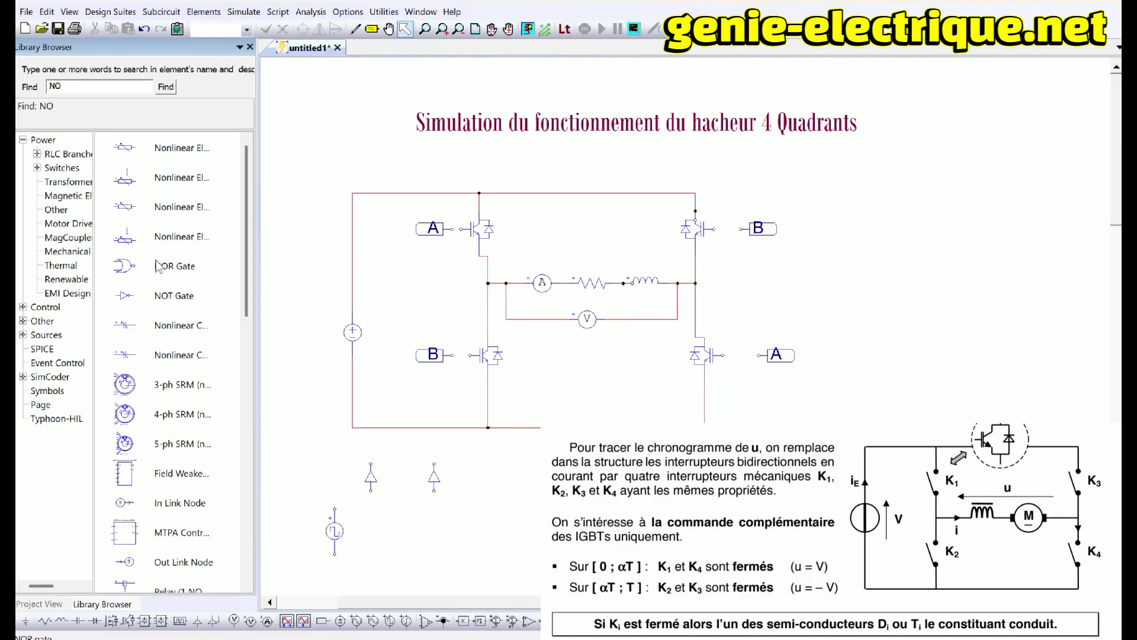
# Step: Place a NOT Gate to the right of the square-wave source, below the second on-off controller
pyautogui.click(139, 298)
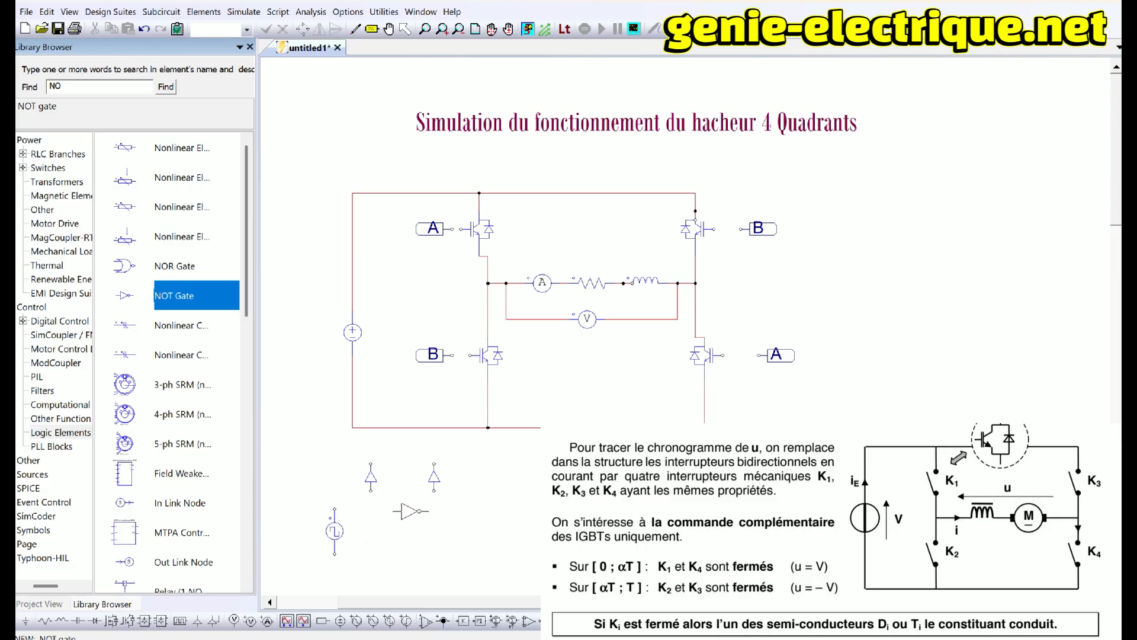
pyautogui.click(417, 508)
pyautogui.press('Escape')
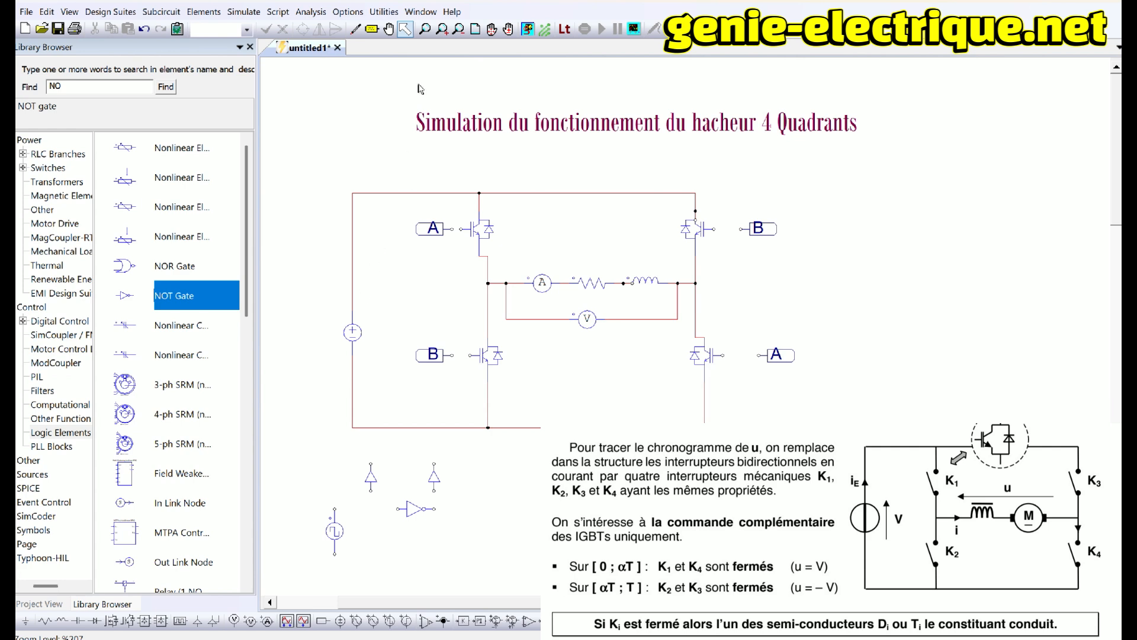
# Step: Add a label B to the upper right of the NOT gate and mirror it so its terminal faces the controller
pyautogui.click(372, 29)
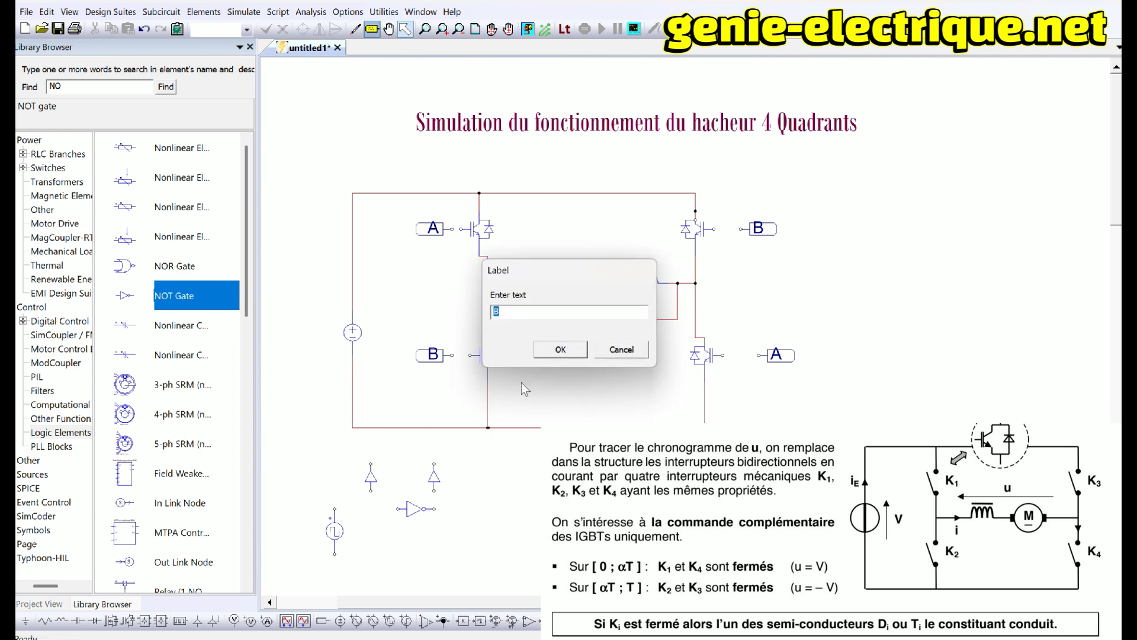
pyautogui.click(558, 351)
pyautogui.click(501, 457)
pyautogui.click(499, 464)
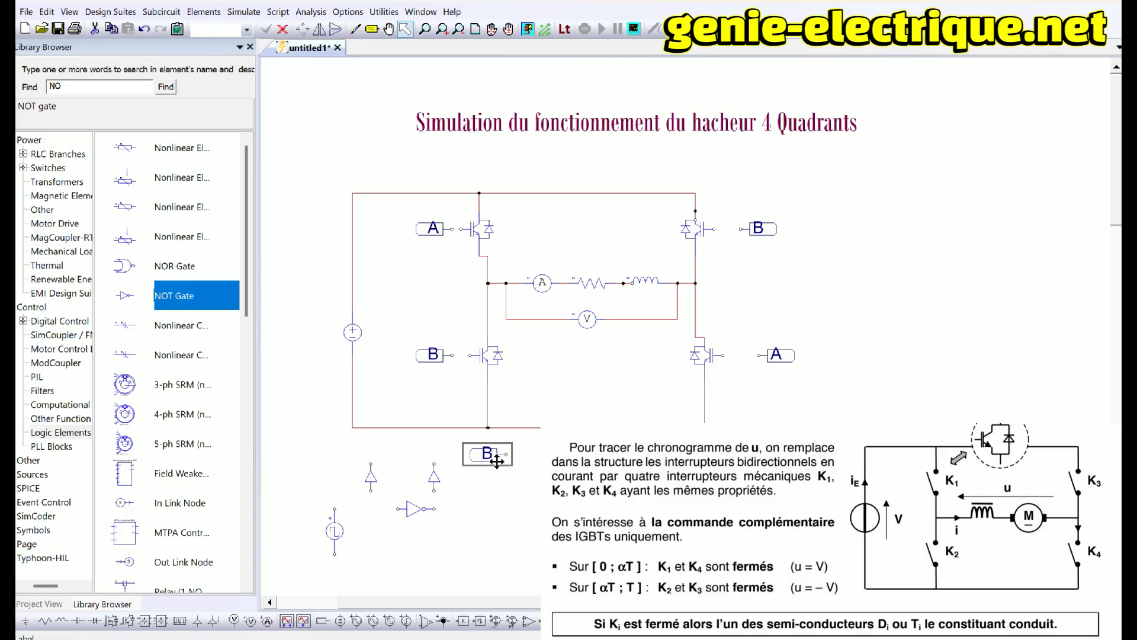
pyautogui.click(321, 30)
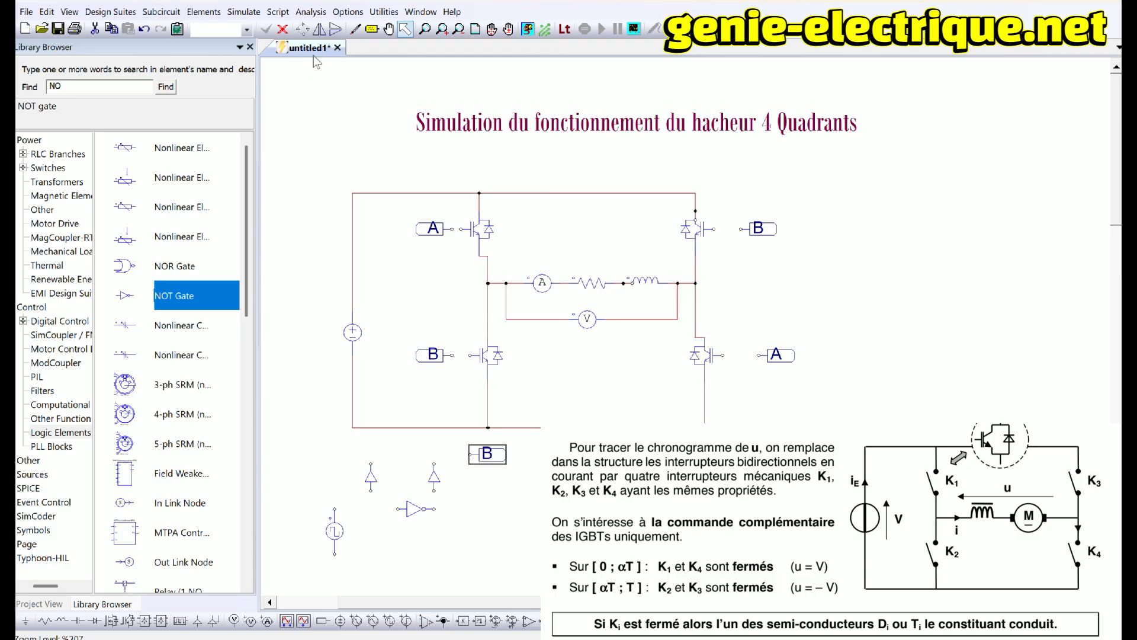
# Step: Add a label A to the upper left of the first on-off controller
pyautogui.click(372, 29)
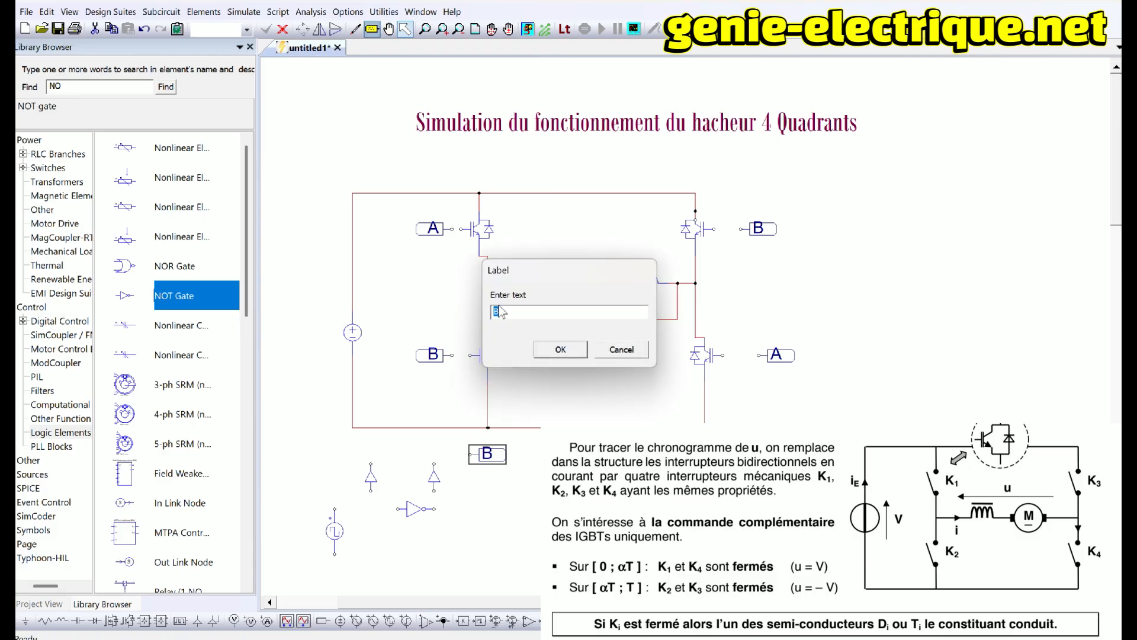
pyautogui.write('A')
pyautogui.click(560, 350)
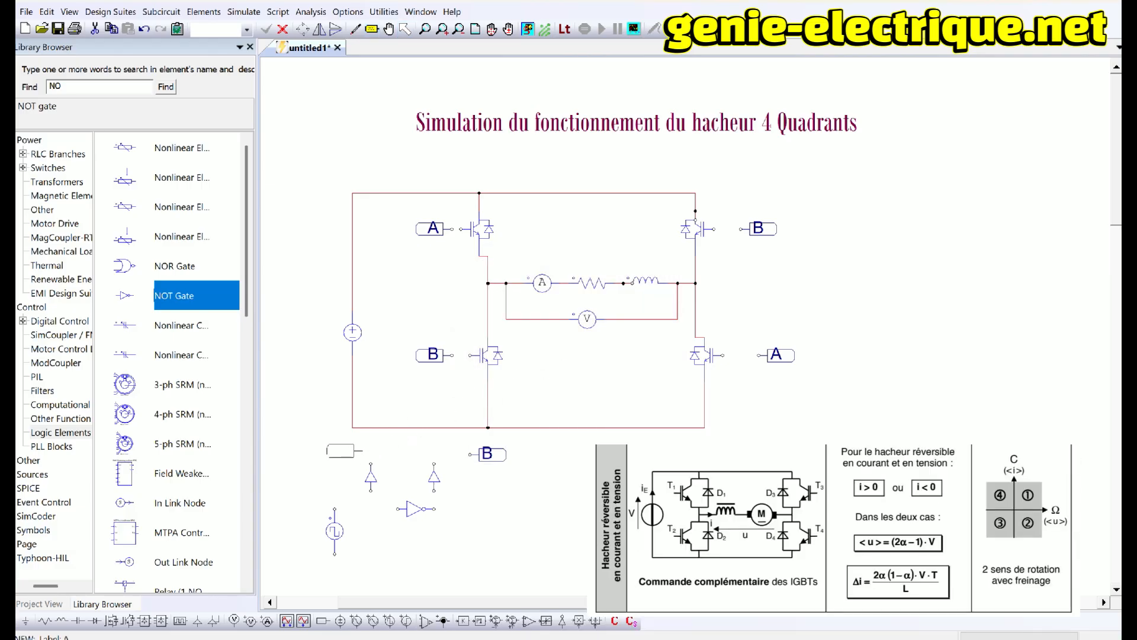
pyautogui.click(323, 445)
pyautogui.click(413, 447)
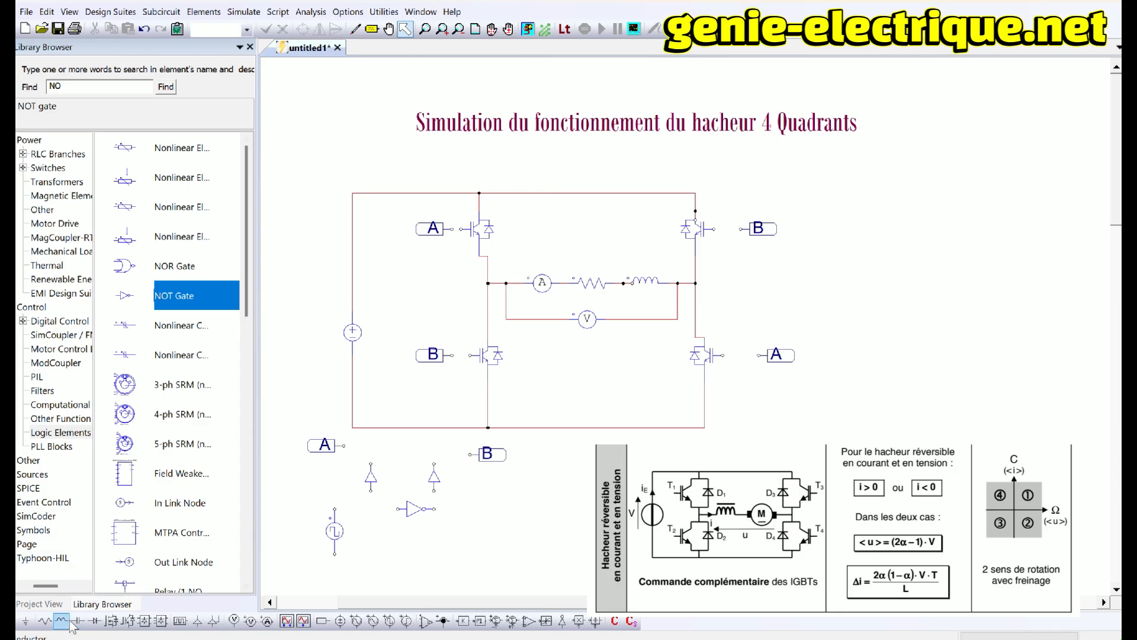
# Step: Place a ground below the square-wave source and wire the command circuit through the NOT gate and both controllers to labels A and B
pyautogui.click(30, 625)
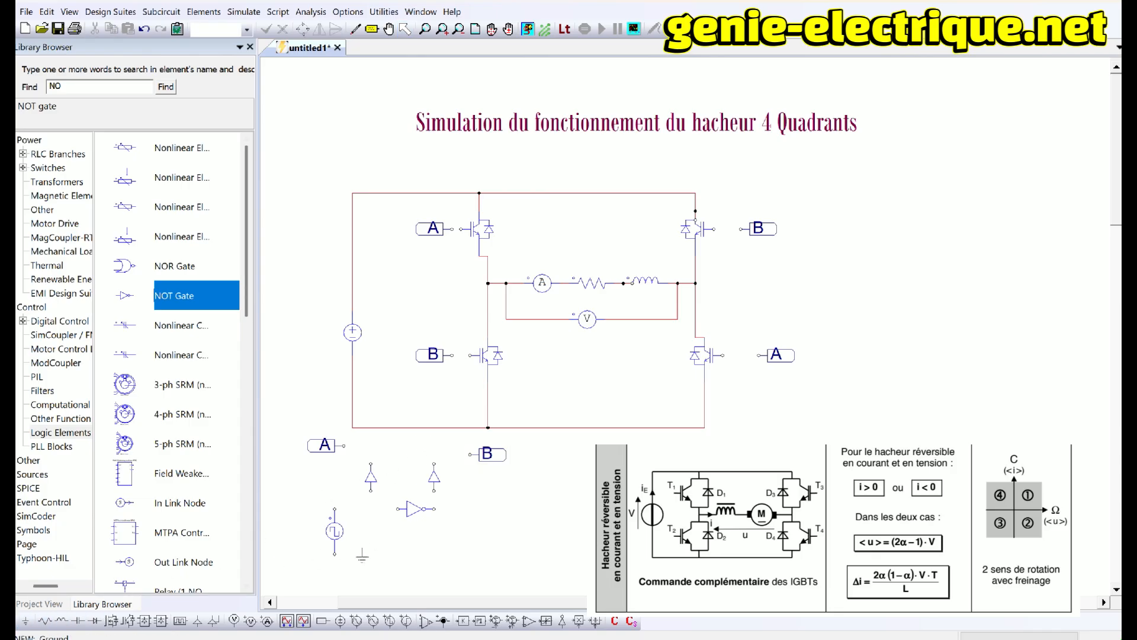
pyautogui.click(378, 568)
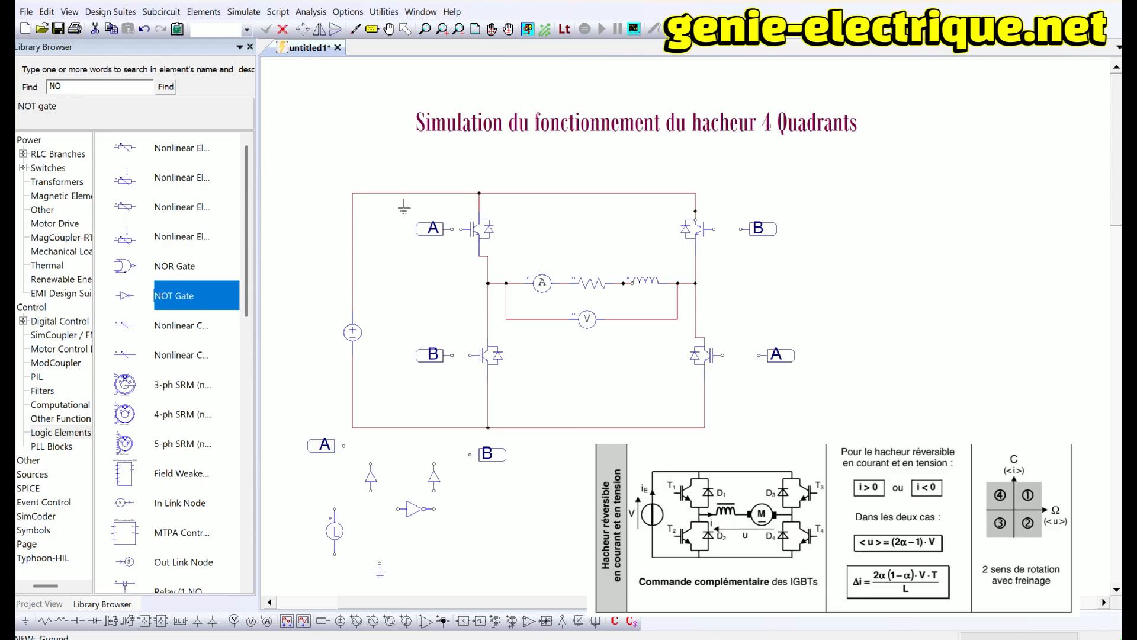
pyautogui.click(355, 29)
pyautogui.moveTo(380, 563); pyautogui.dragTo(335, 557)
pyautogui.moveTo(335, 509)
pyautogui.mouseDown()
pyautogui.moveTo(398, 509)
pyautogui.moveTo(378, 499)
pyautogui.moveTo(374, 453)
pyautogui.moveTo(341, 445)
pyautogui.mouseUp()
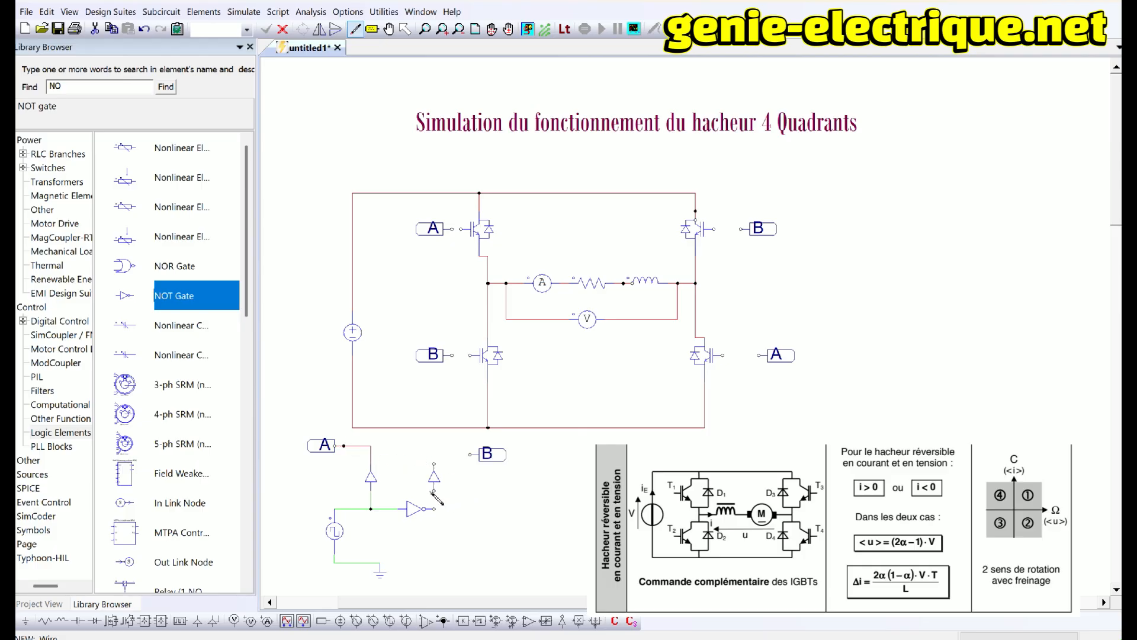
pyautogui.moveTo(435, 508); pyautogui.dragTo(466, 454)
pyautogui.press('Escape')
# Step: Set the square-wave voltage source's duty cycle to 0.8
pyautogui.doubleClick(333, 535)
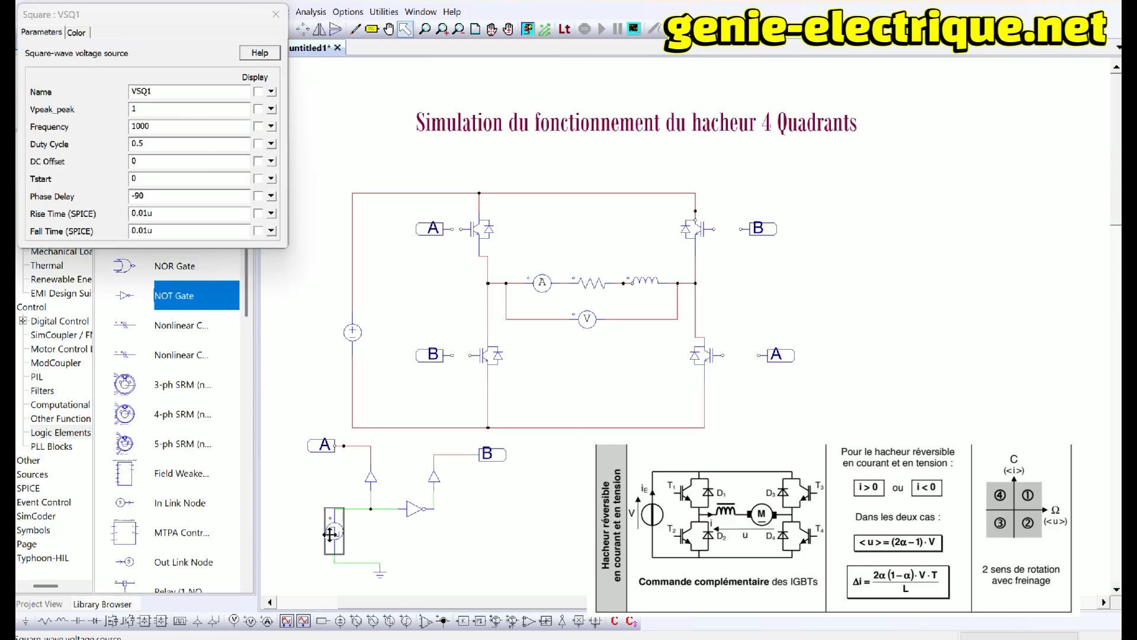
pyautogui.click(157, 147)
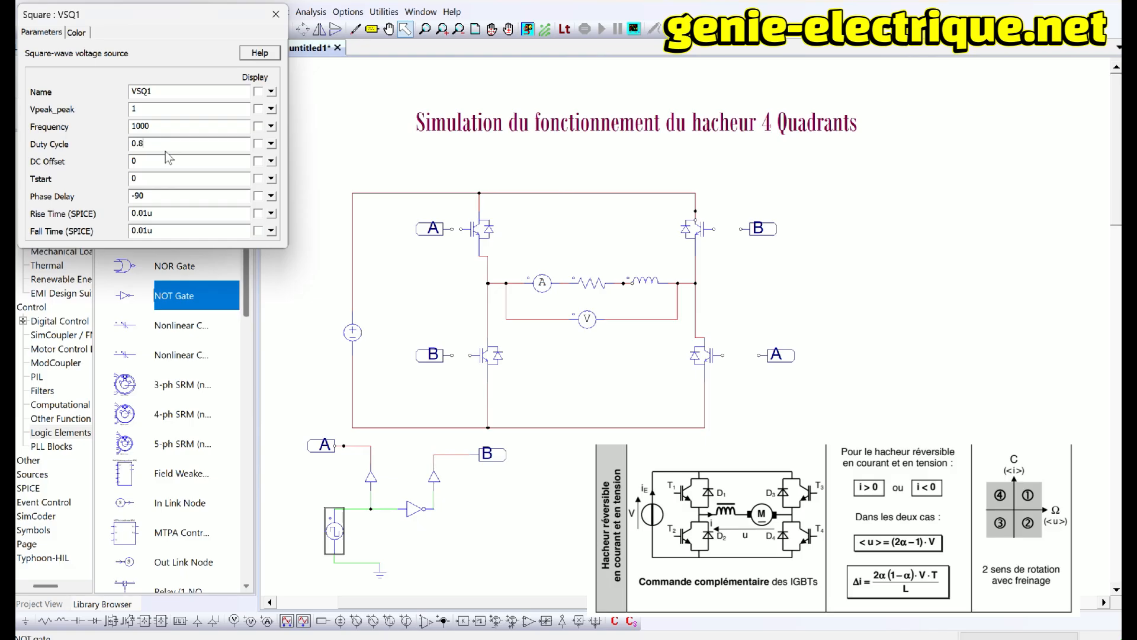
pyautogui.doubleClick(155, 195)
pyautogui.click(275, 14)
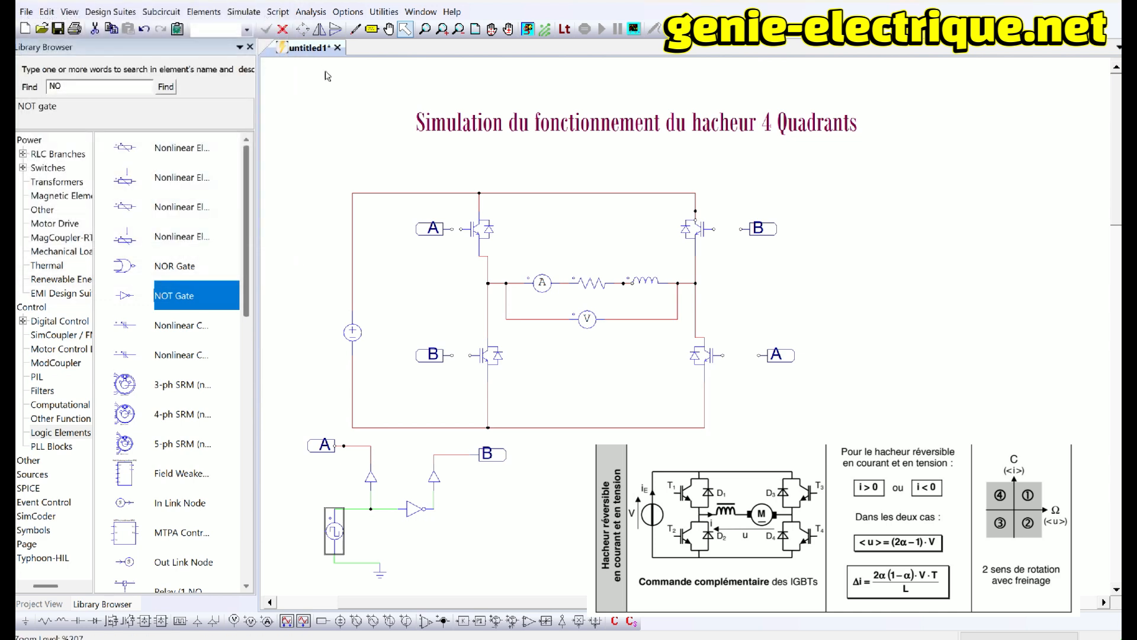
# Step: Set the DC voltage source's amplitude to 400, rename it V, and display its name on the schematic
pyautogui.doubleClick(353, 332)
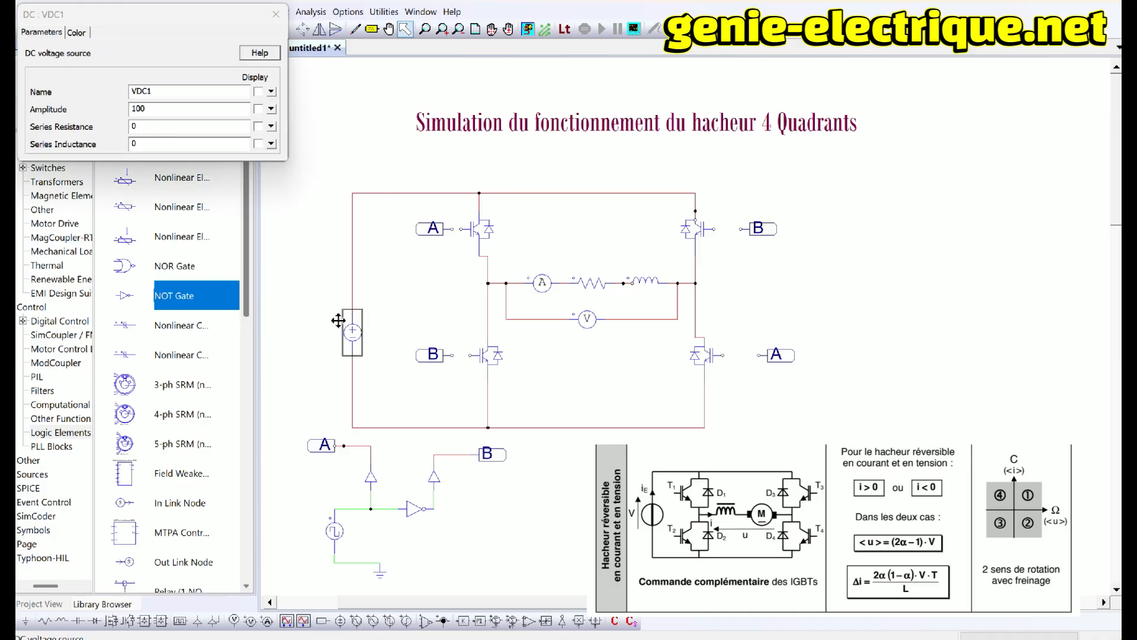
pyautogui.click(168, 109)
pyautogui.doubleClick(169, 109)
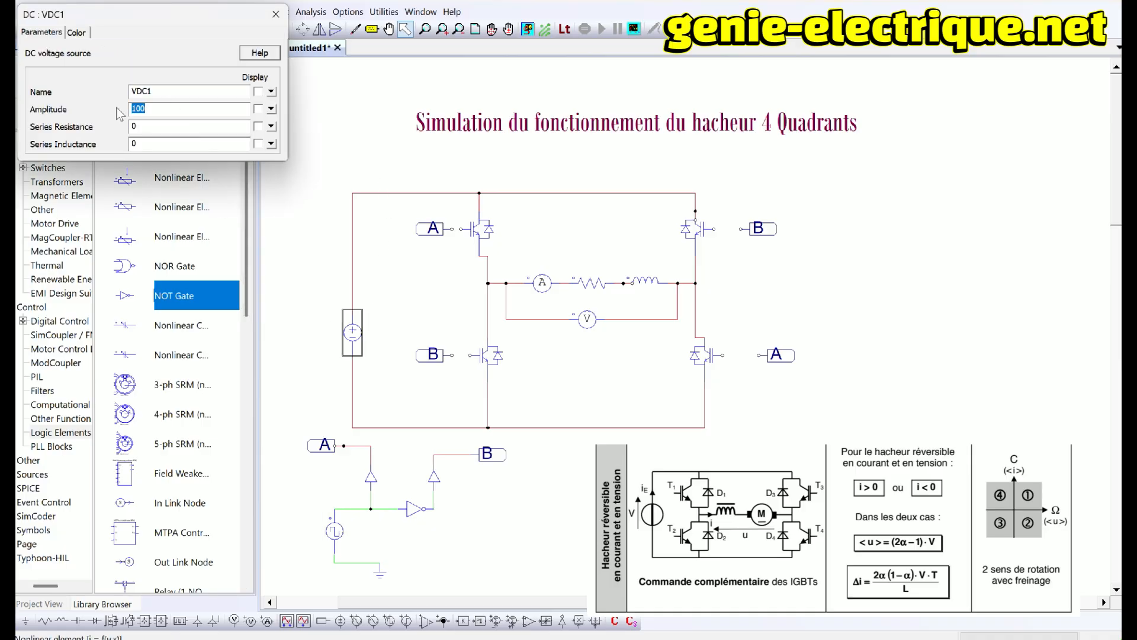
pyautogui.write('4')
pyautogui.moveTo(159, 94); pyautogui.dragTo(112, 94)
pyautogui.press('BackSpace')
pyautogui.write('V')
pyautogui.click(258, 92)
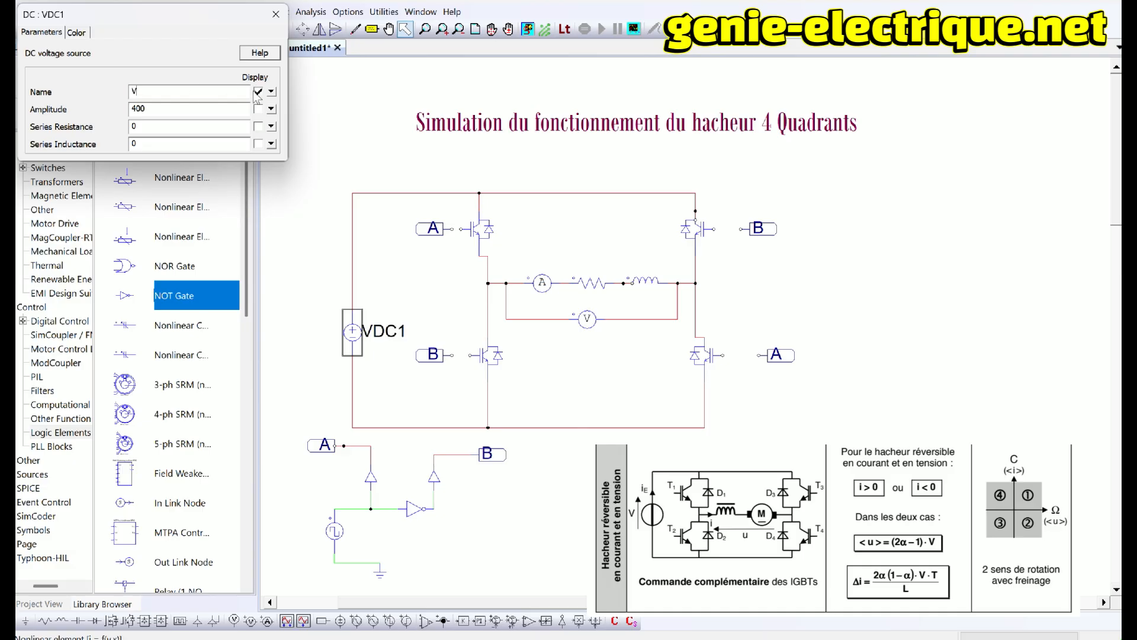
pyautogui.click(276, 14)
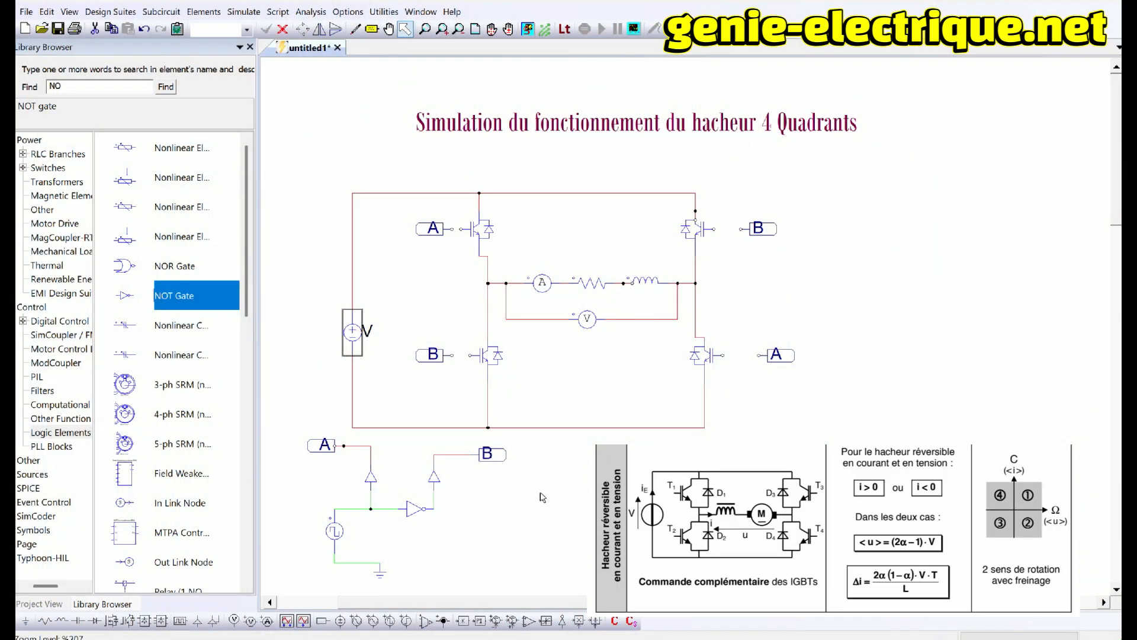
# Step: Rename the voltage probe across the load to u and display its name
pyautogui.doubleClick(588, 318)
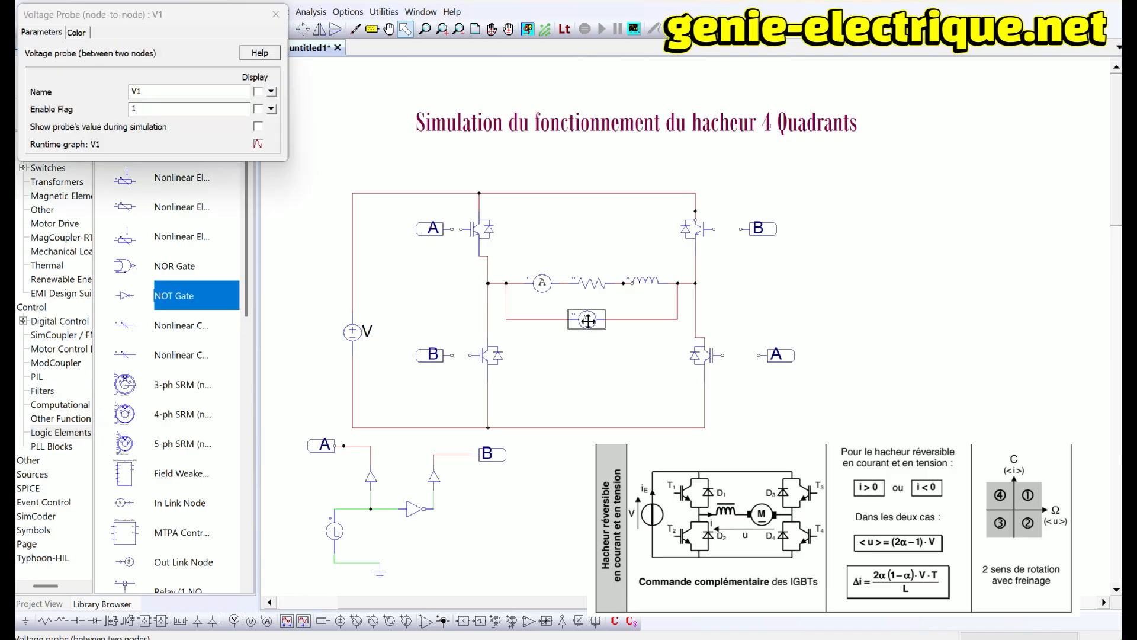
pyautogui.doubleClick(151, 87)
pyautogui.write('U')
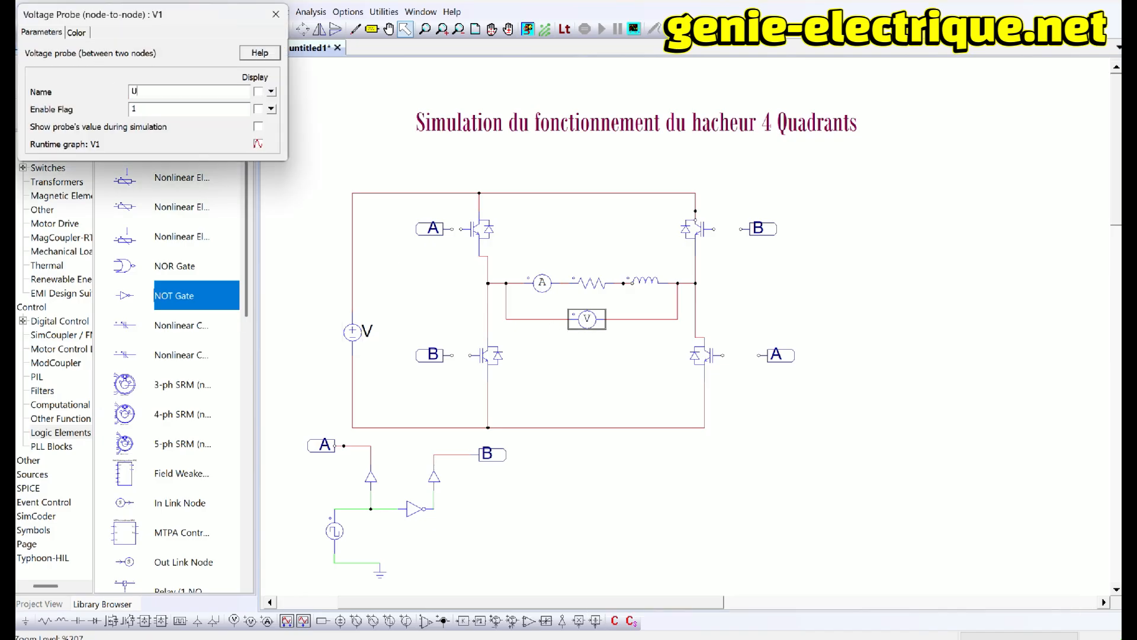
pyautogui.press('BackSpace')
pyautogui.click(258, 91)
pyautogui.click(277, 14)
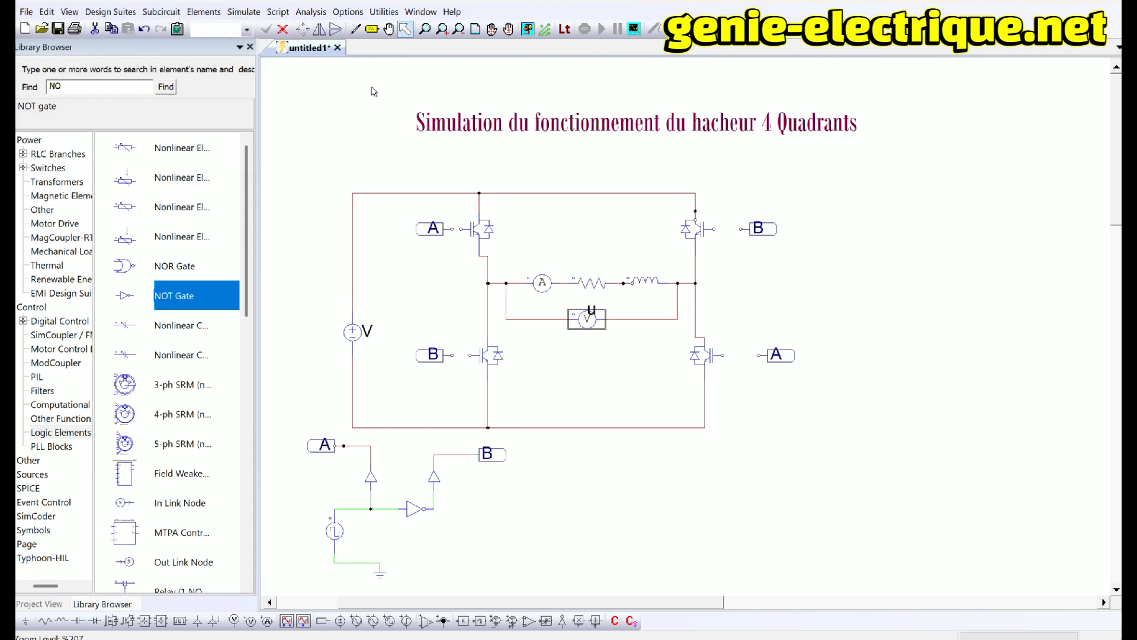
# Step: Rename the load's current probe to i and display its name
pyautogui.doubleClick(538, 290)
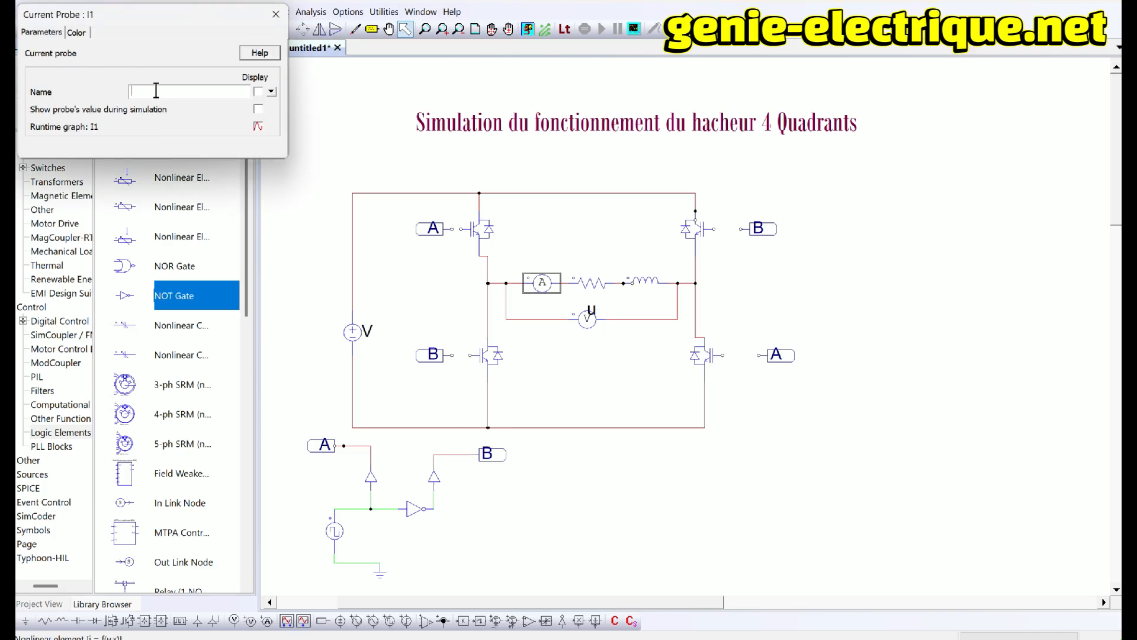
pyautogui.write('i')
pyautogui.click(258, 91)
pyautogui.click(276, 14)
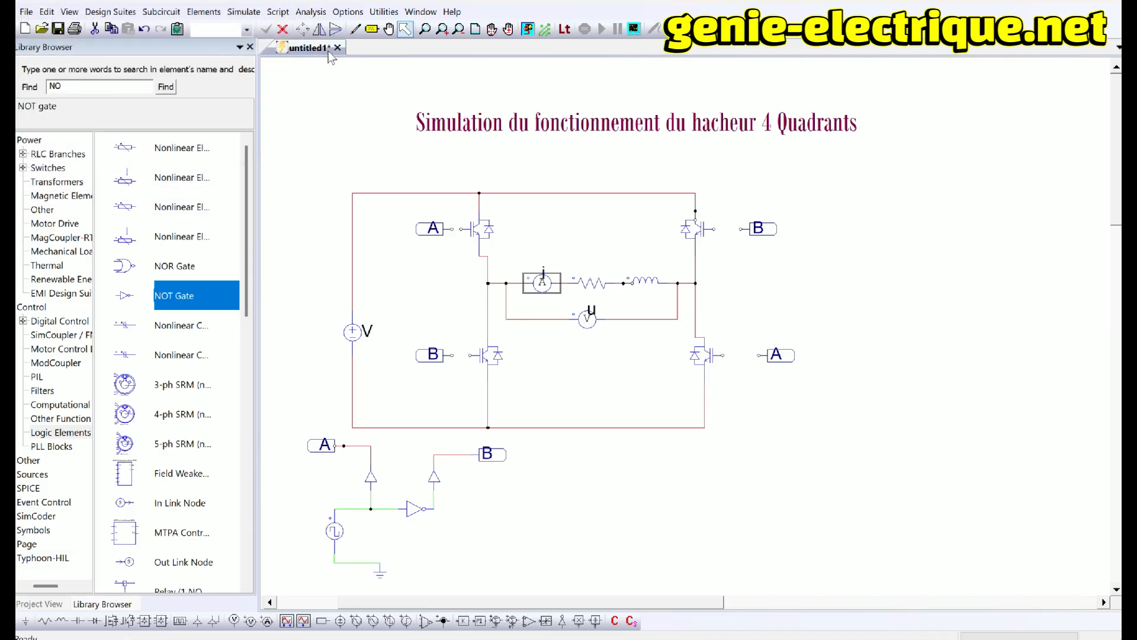
# Step: Place a Simulation Control element to the left of the schematic title and go through its total time and print time settings
pyautogui.click(244, 12)
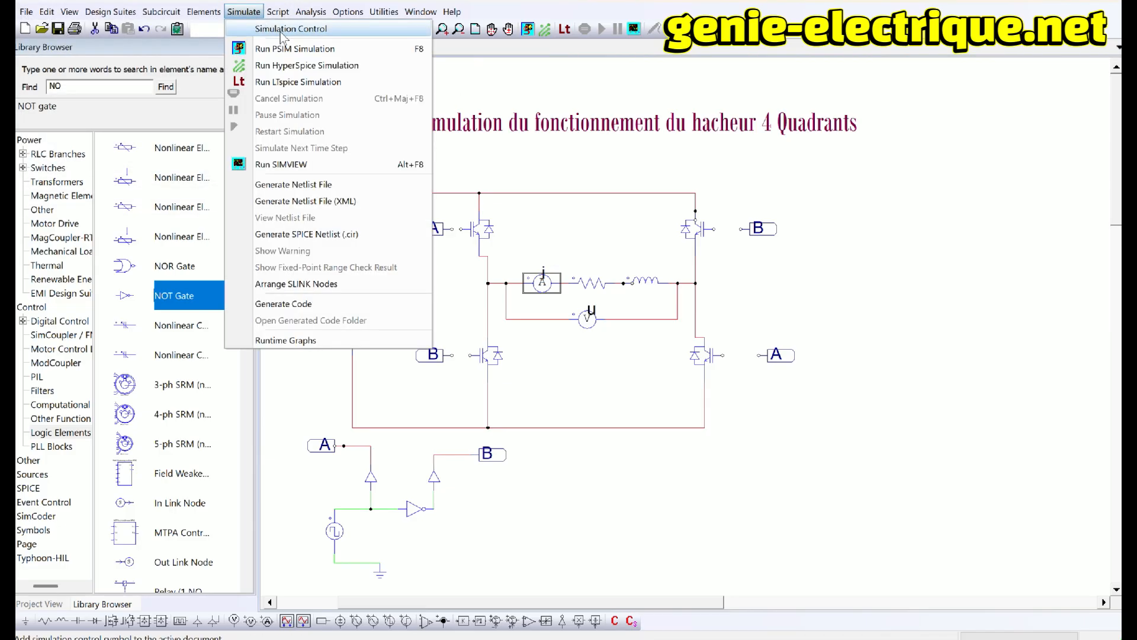
pyautogui.click(281, 29)
pyautogui.click(323, 131)
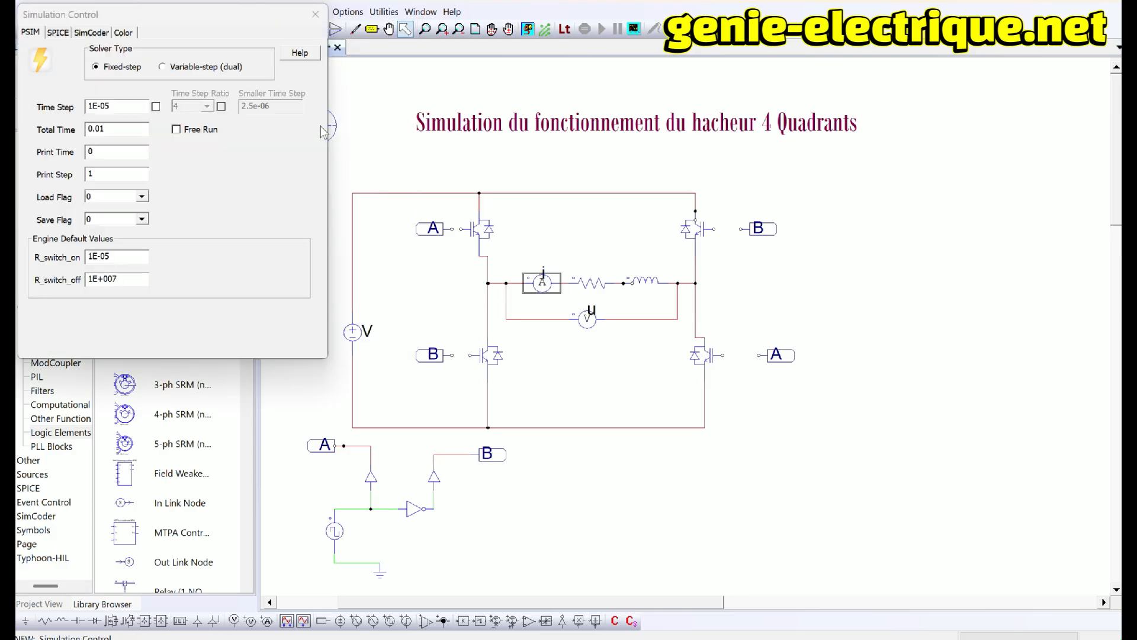
pyautogui.moveTo(116, 129); pyautogui.dragTo(48, 131)
pyautogui.moveTo(113, 153); pyautogui.dragTo(80, 153)
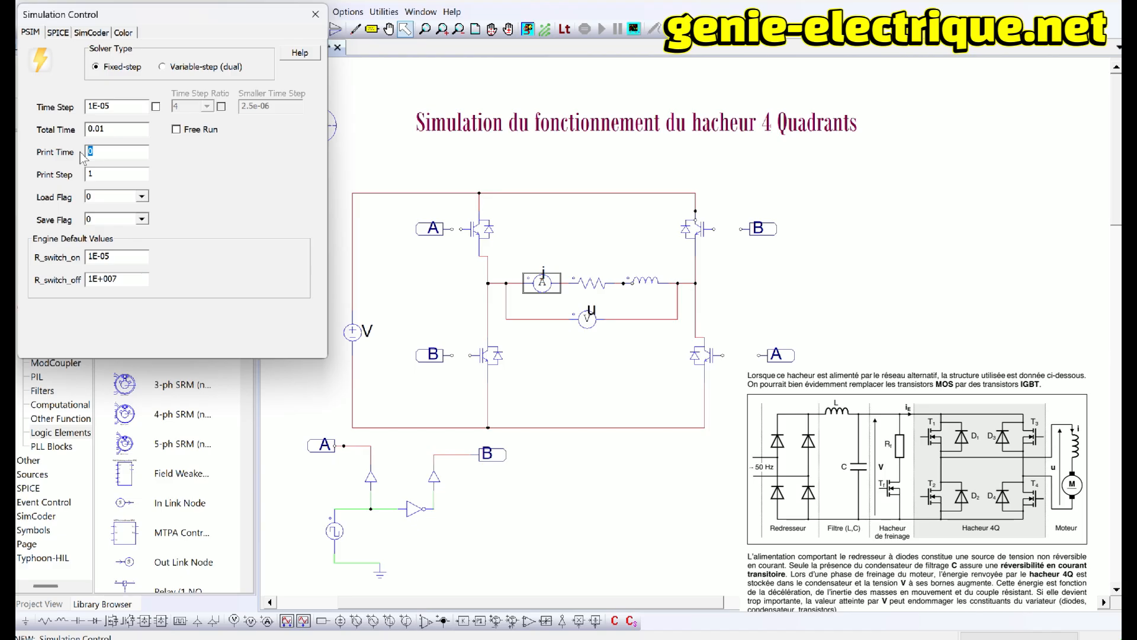
pyautogui.moveTo(107, 129); pyautogui.dragTo(90, 134)
pyautogui.click(315, 14)
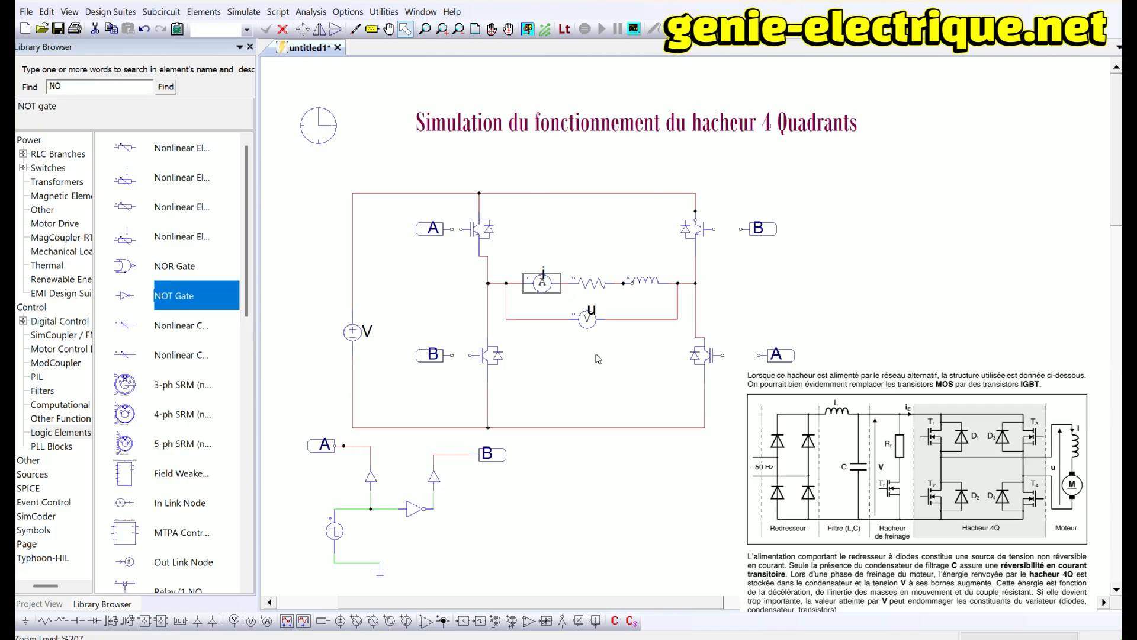
# Step: Wire the A and B labels to the gate terminals of the four bridge IGBTs
pyautogui.click(355, 28)
pyautogui.moveTo(740, 229); pyautogui.dragTo(715, 229)
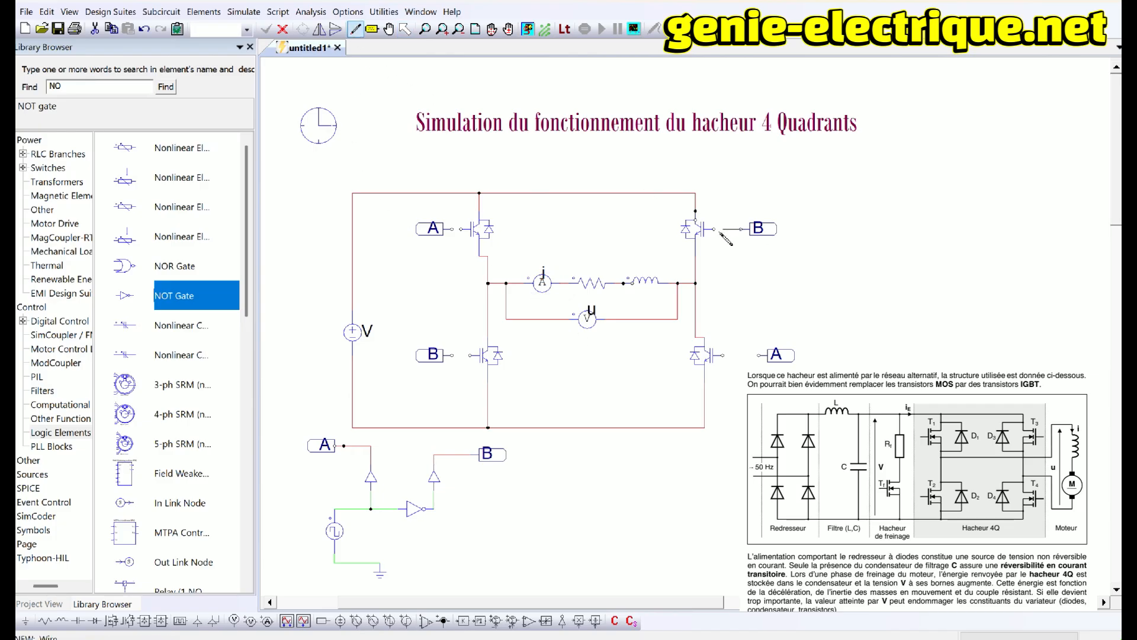
pyautogui.moveTo(759, 357); pyautogui.dragTo(730, 358)
pyautogui.moveTo(470, 356); pyautogui.dragTo(471, 355)
pyautogui.moveTo(452, 230); pyautogui.dragTo(471, 230)
pyautogui.click(766, 358)
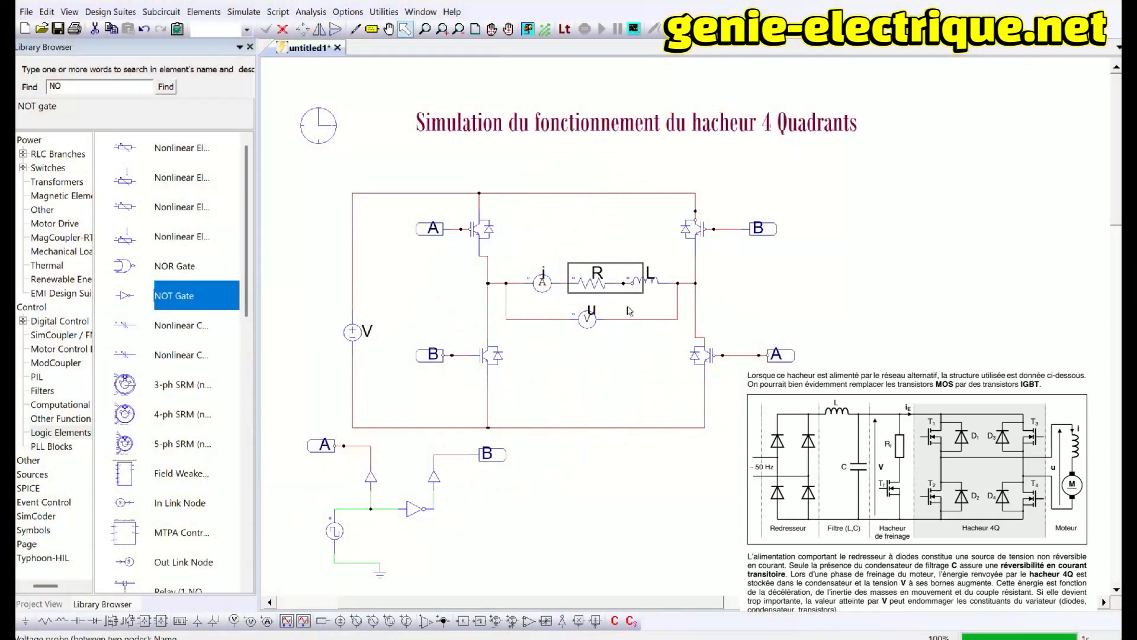
# Step: Check the resistance of load resistor R and the inductance of load inductor L
pyautogui.doubleClick(602, 282)
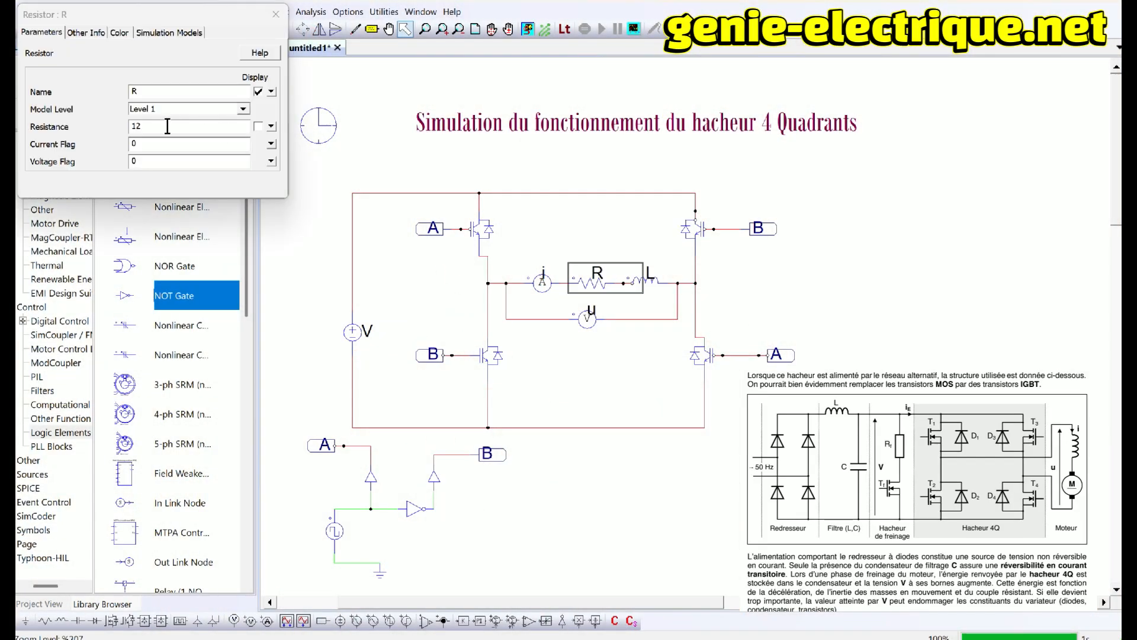
pyautogui.moveTo(167, 126); pyautogui.dragTo(109, 124)
pyautogui.click(276, 14)
pyautogui.doubleClick(650, 279)
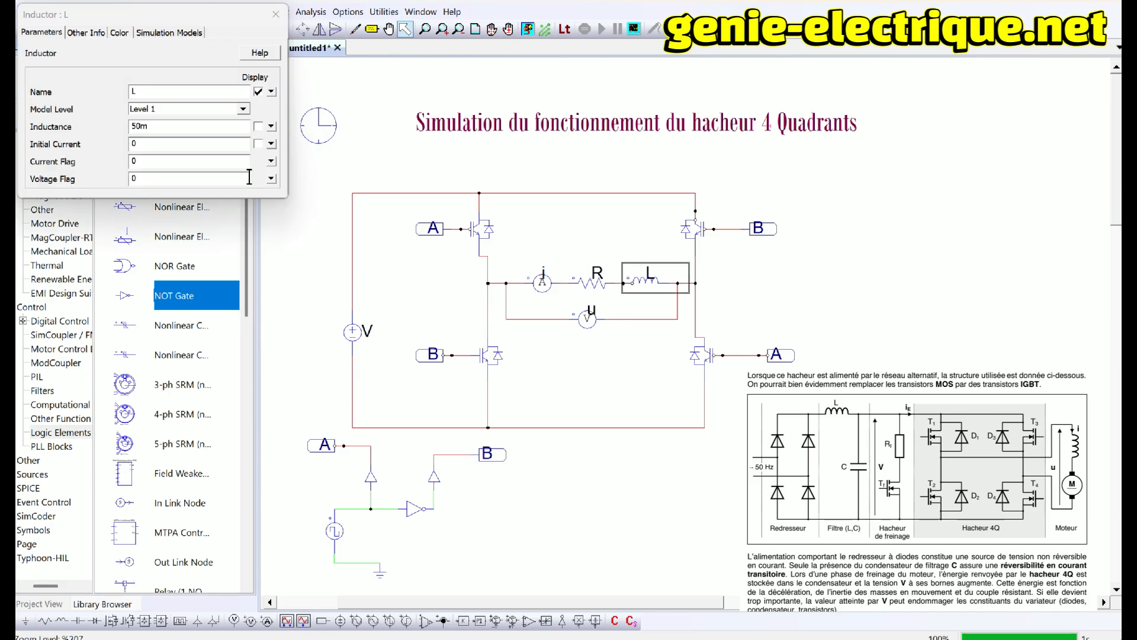
pyautogui.moveTo(172, 126); pyautogui.dragTo(107, 127)
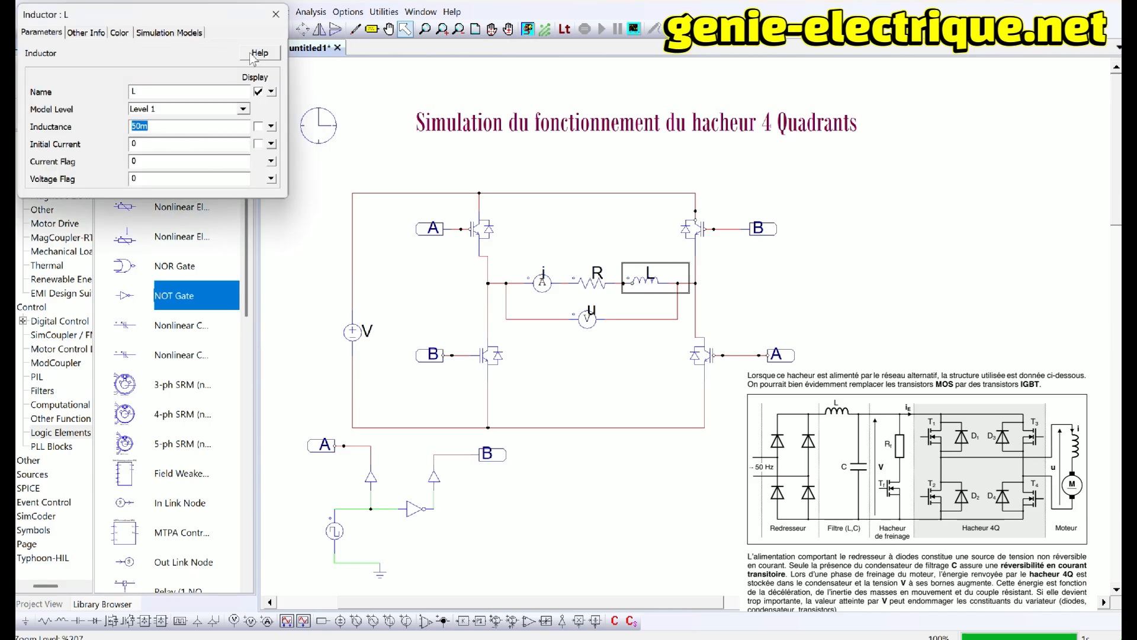
pyautogui.click(276, 14)
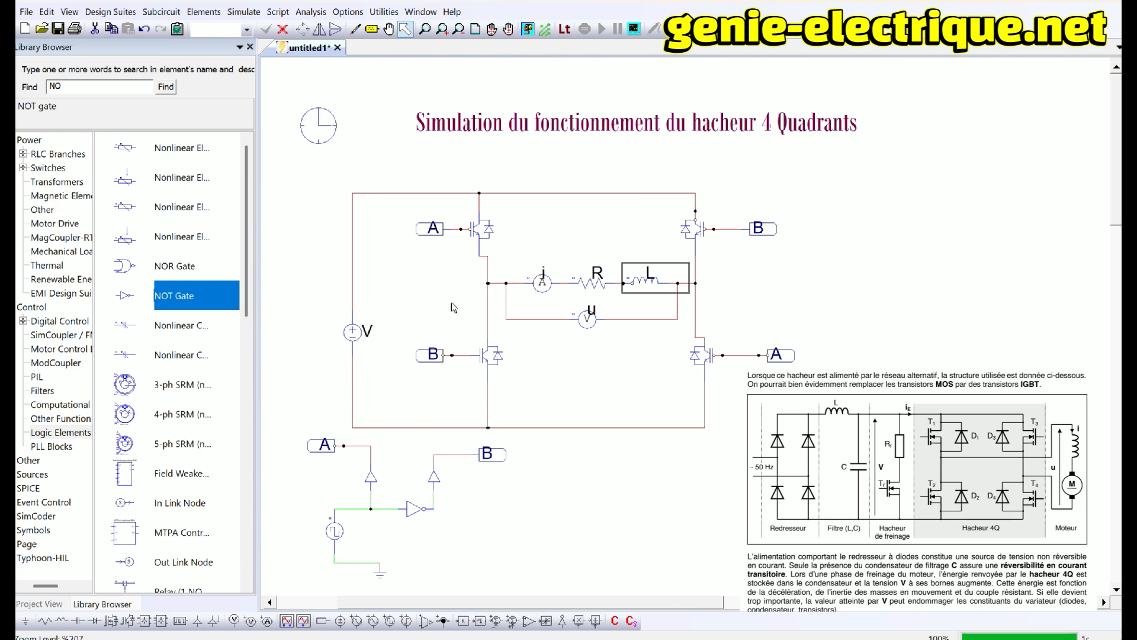
# Step: Check the amplitude of DC source V and the time settings of the Simulation Control element
pyautogui.doubleClick(356, 336)
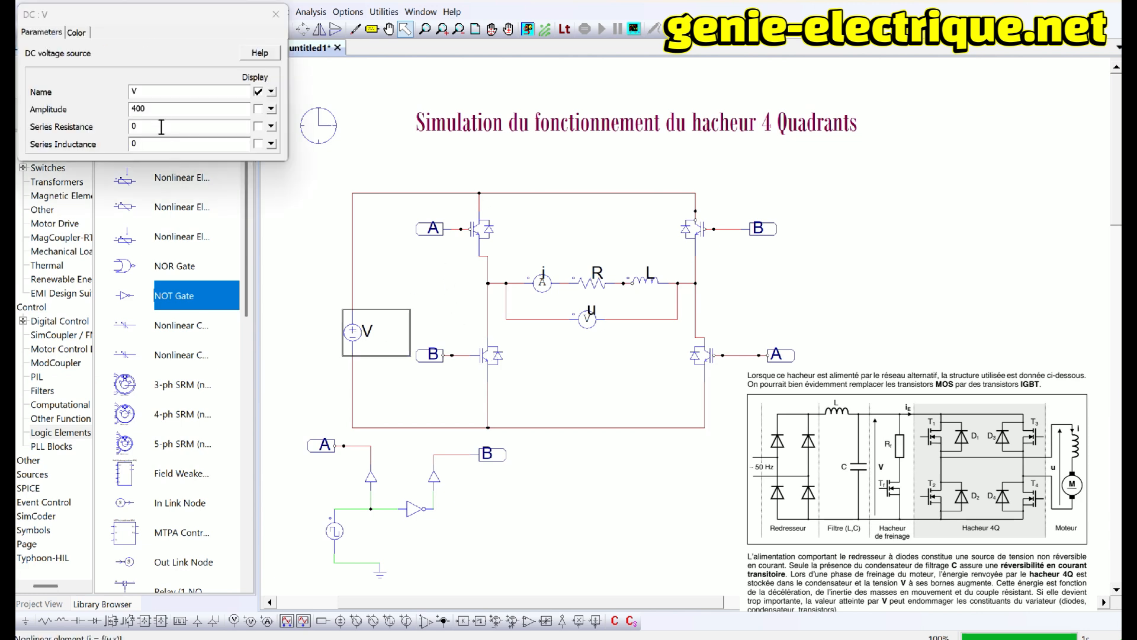
pyautogui.click(275, 14)
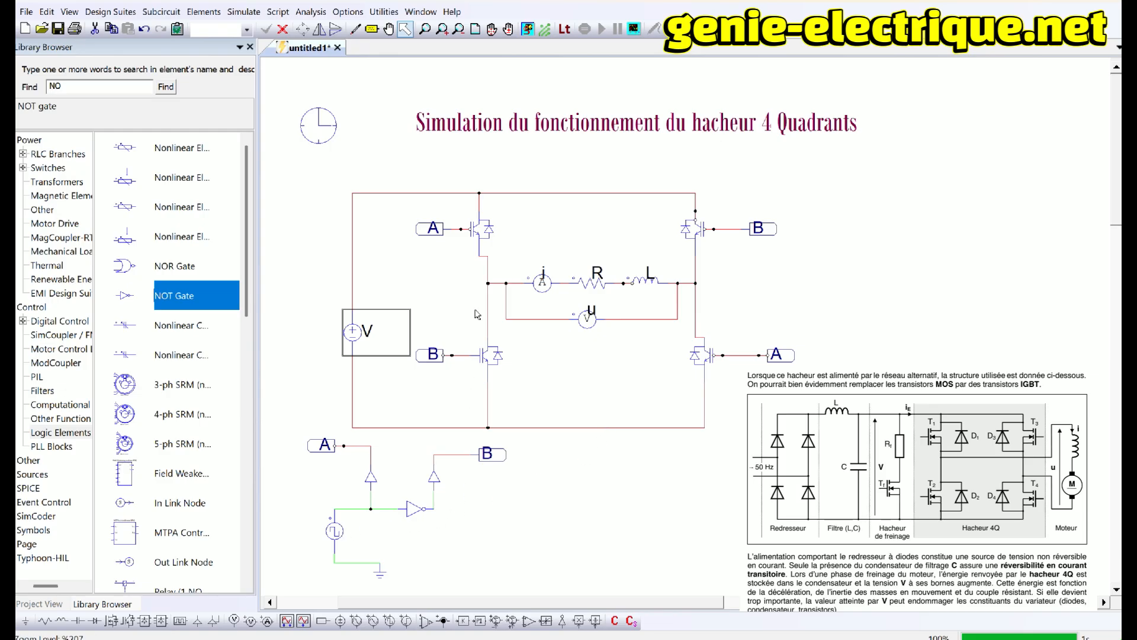
pyautogui.click(248, 12)
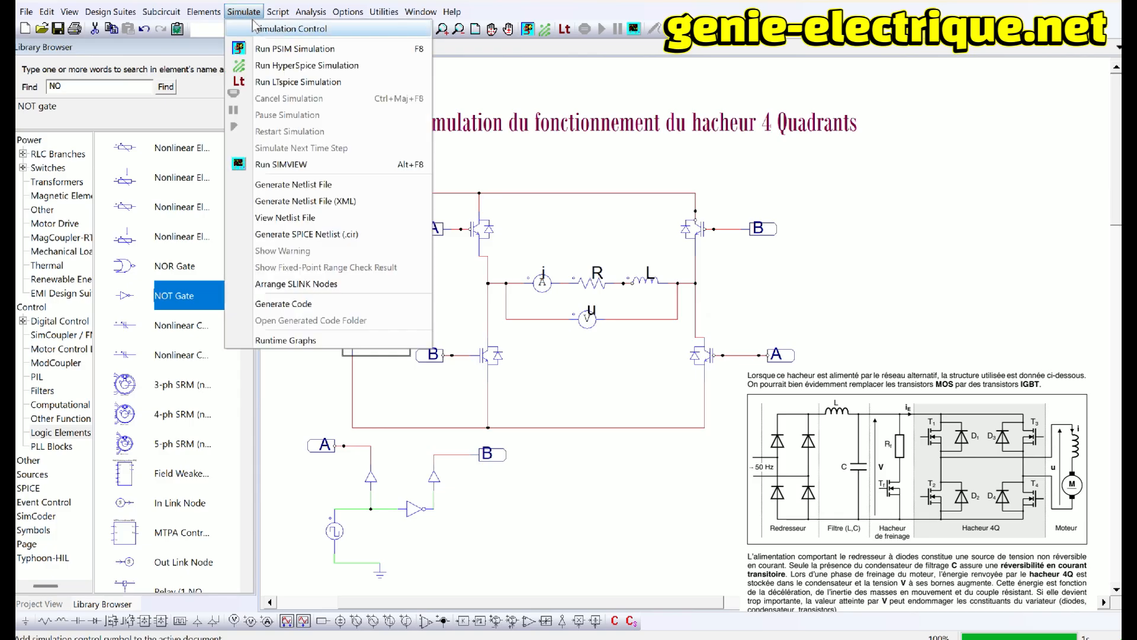
pyautogui.click(290, 29)
pyautogui.doubleClick(323, 128)
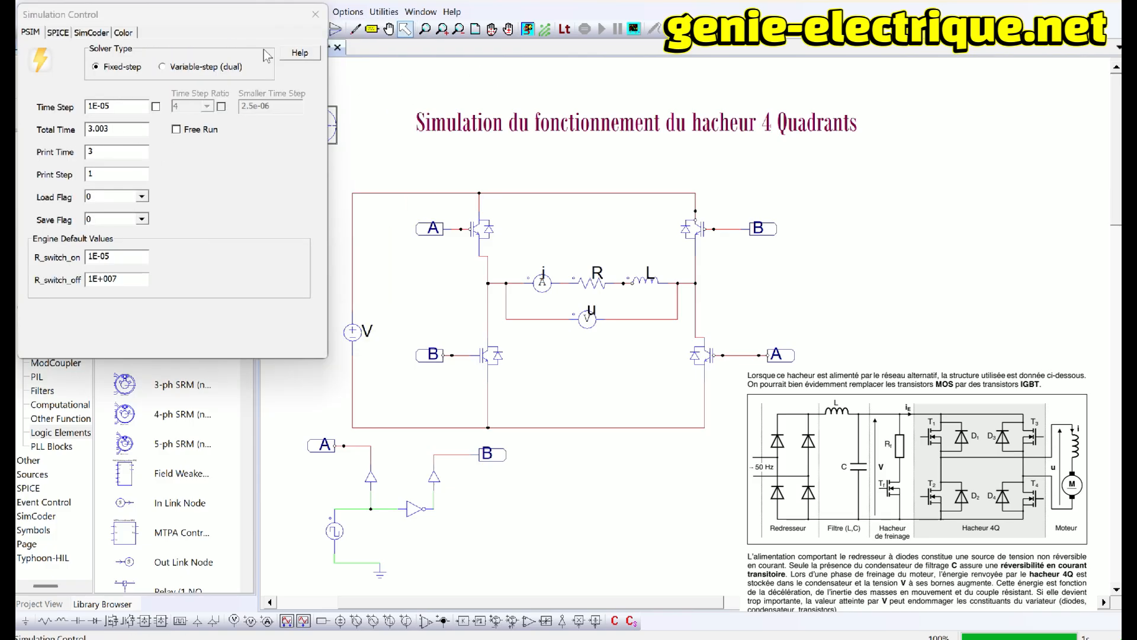
pyautogui.click(315, 13)
# Step: Run the PSIM simulation and display the load voltage u in a maximized Simview window
pyautogui.click(256, 16)
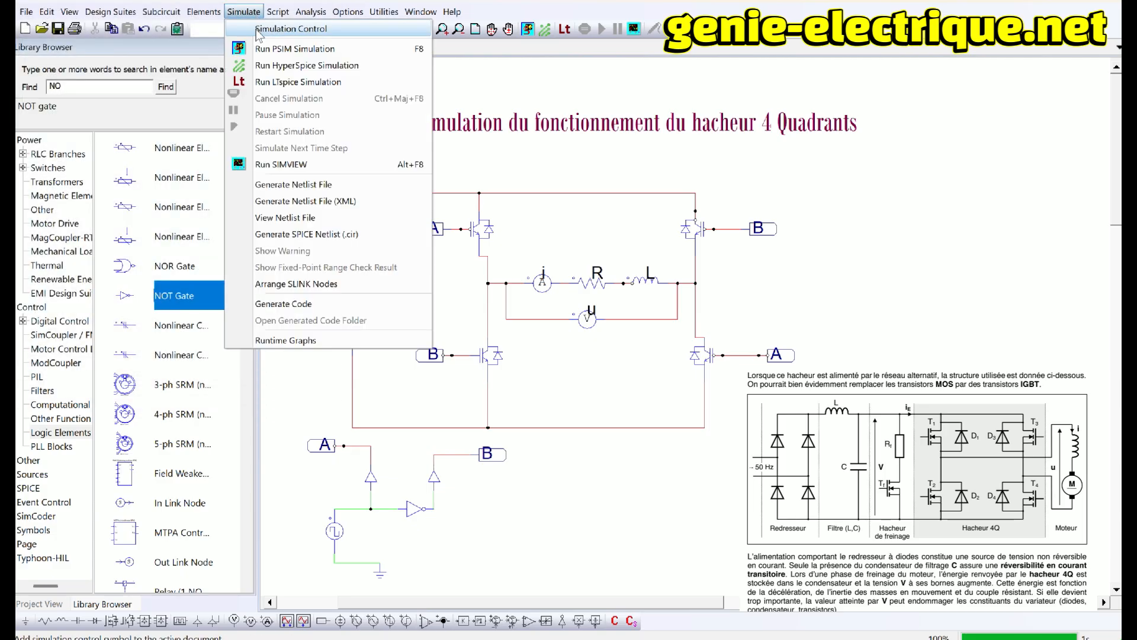
pyautogui.click(279, 48)
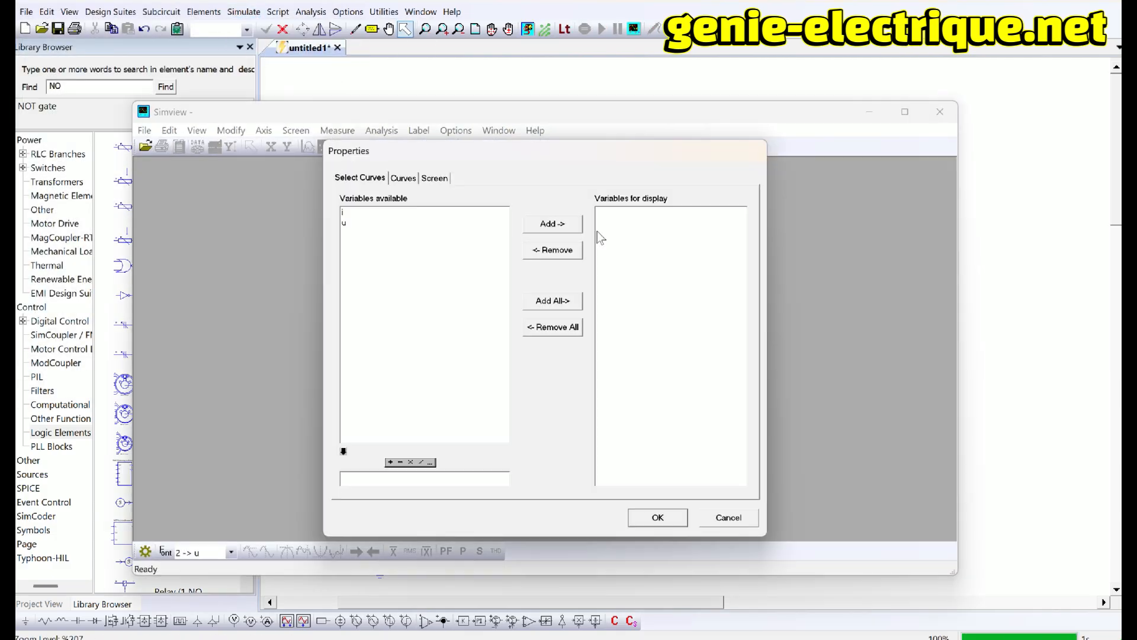
pyautogui.click(366, 223)
pyautogui.click(548, 230)
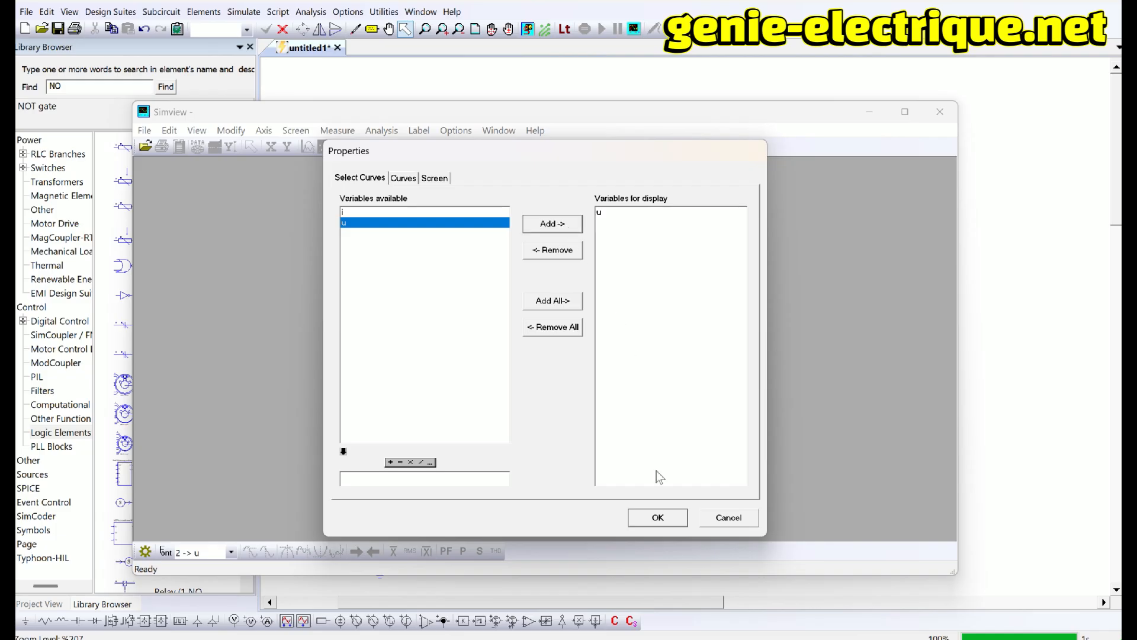
pyautogui.click(659, 518)
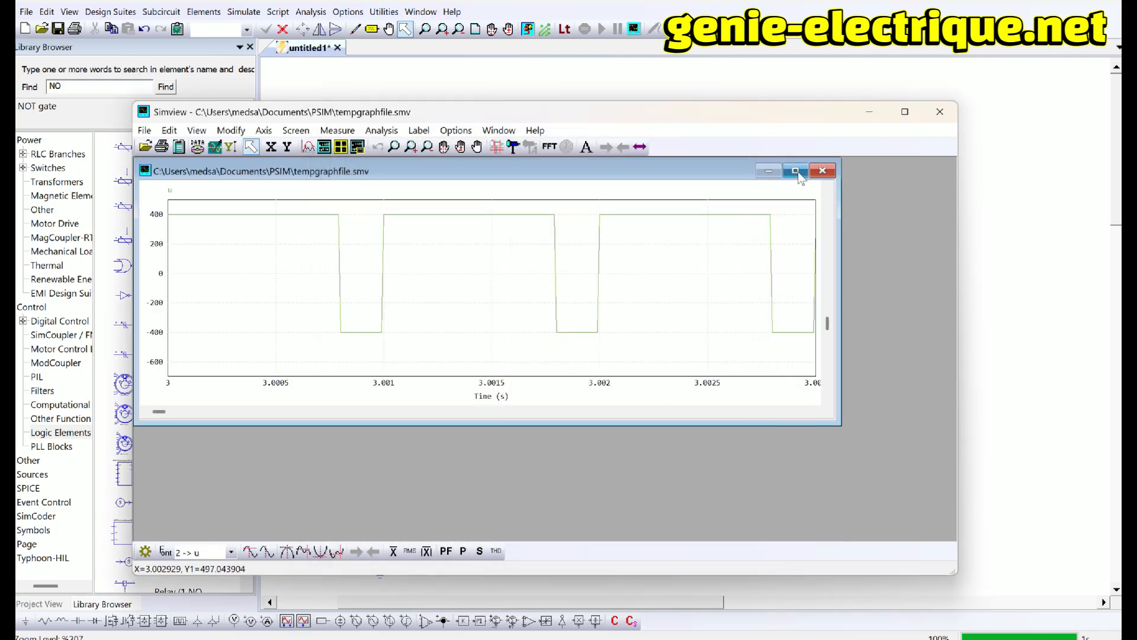
pyautogui.click(905, 112)
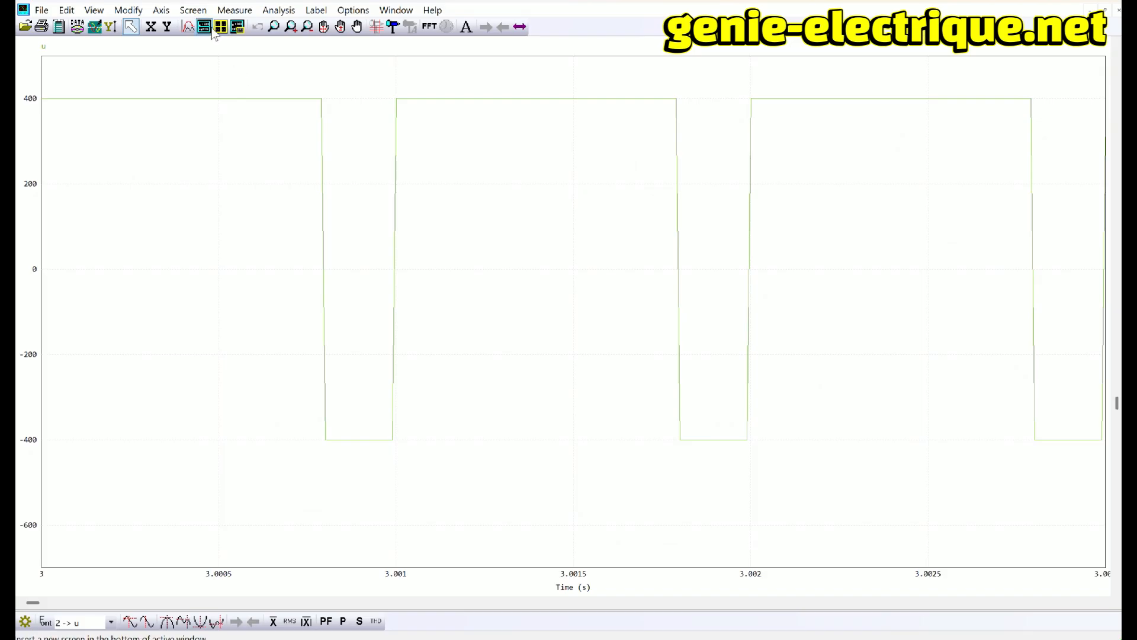
# Step: Measure the voltage u over one period by setting the cursor spacing 1/Δ to 1000
pyautogui.click(235, 10)
pyautogui.click(254, 28)
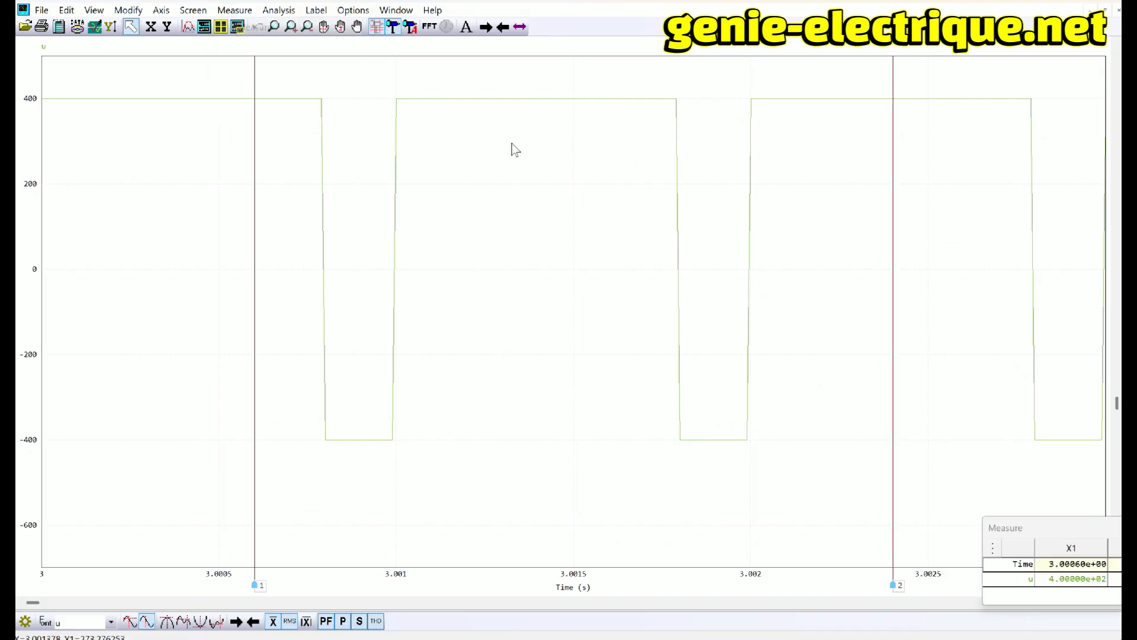
pyautogui.moveTo(1080, 525); pyautogui.dragTo(210, 339)
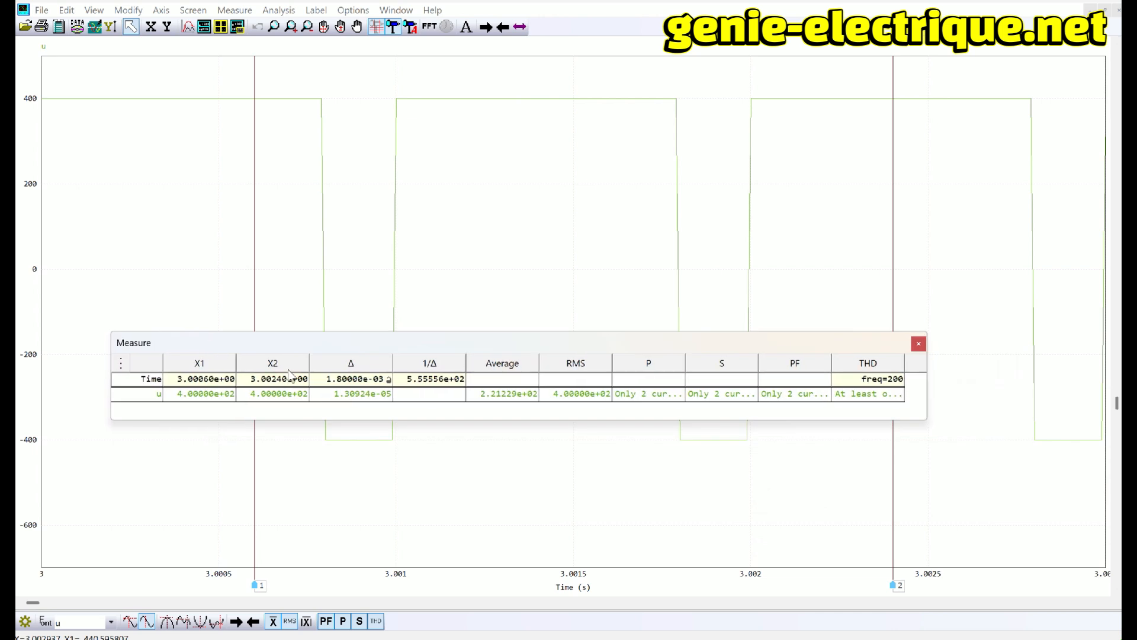
pyautogui.moveTo(405, 380); pyautogui.dragTo(480, 378)
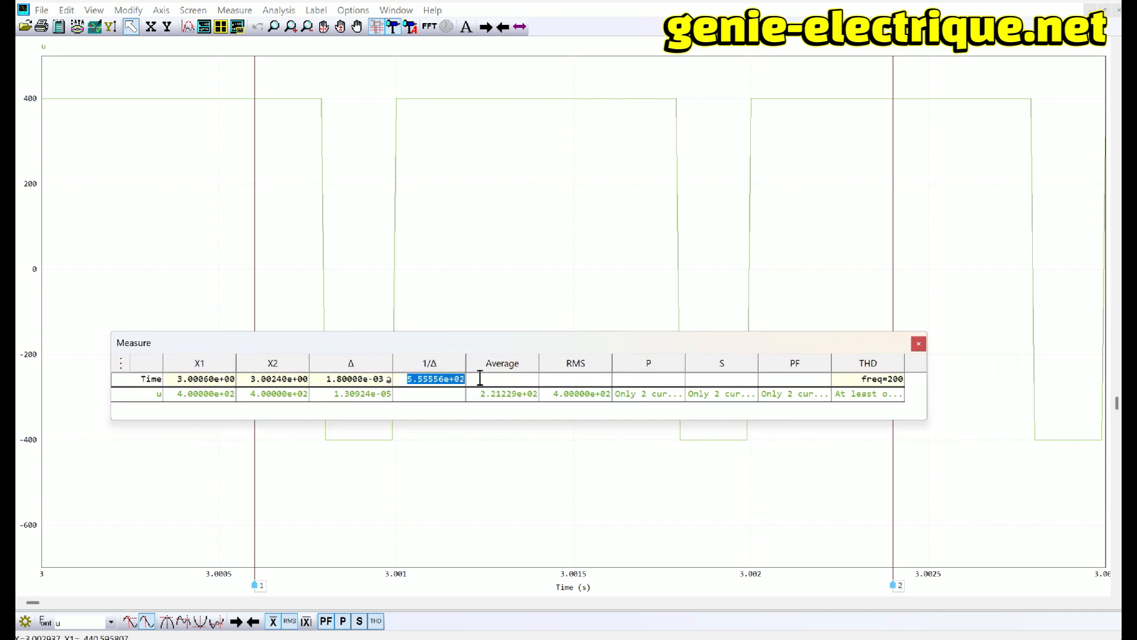
pyautogui.write('1000')
pyautogui.press('Return')
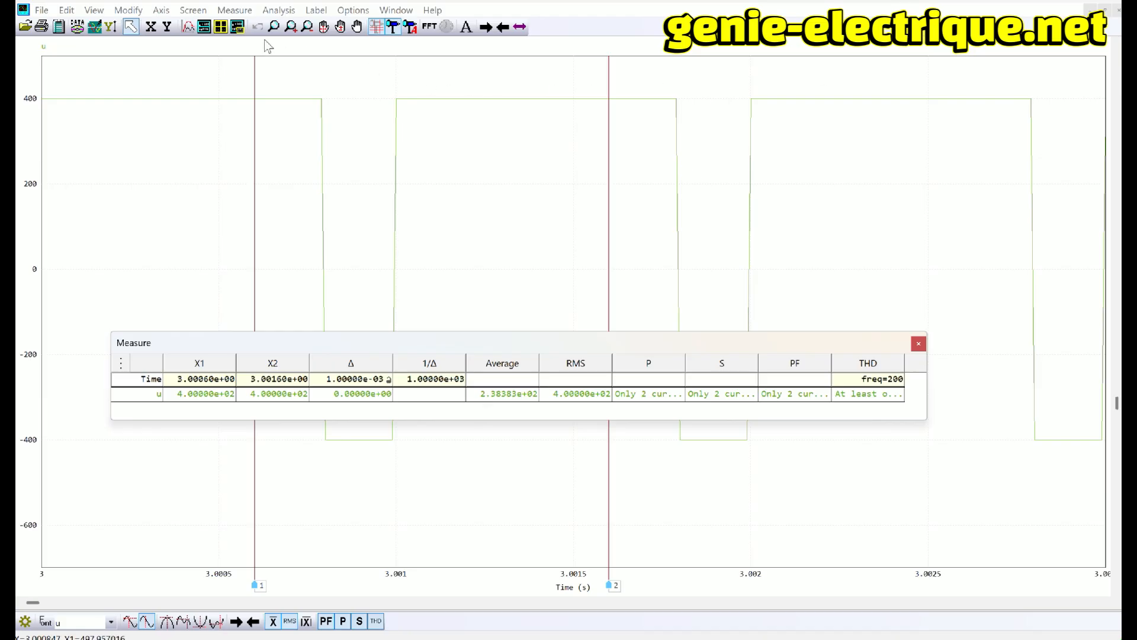
# Step: Add a second plot of the current i below u and move the Measure table up onto the voltage plot
pyautogui.click(204, 27)
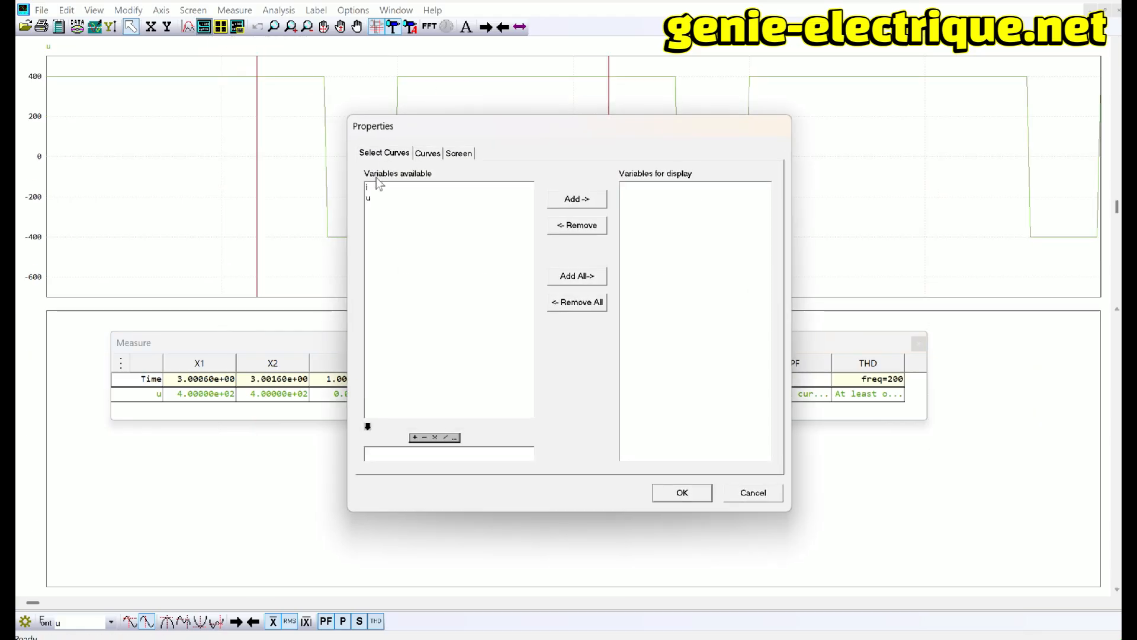
pyautogui.click(368, 188)
pyautogui.click(575, 201)
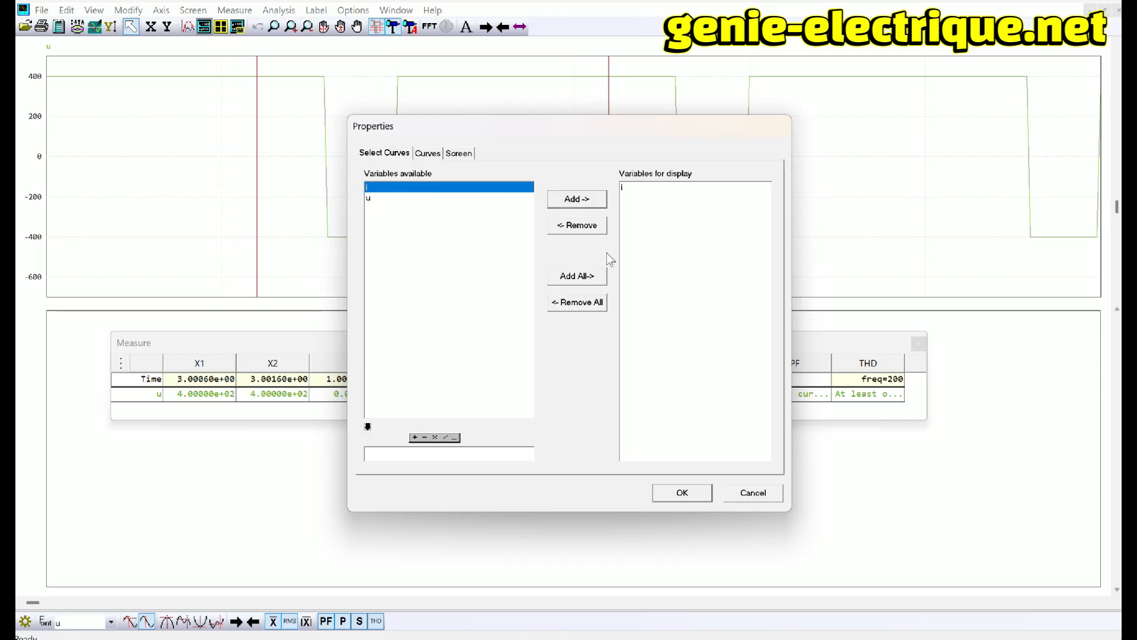
pyautogui.click(672, 491)
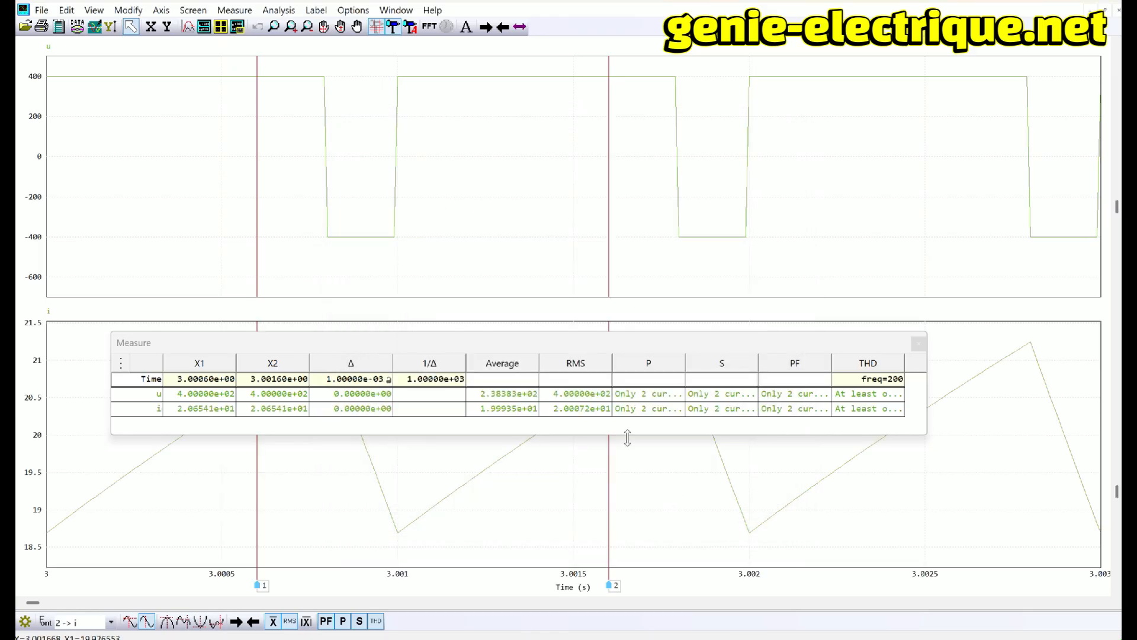
pyautogui.moveTo(542, 335); pyautogui.dragTo(517, 147)
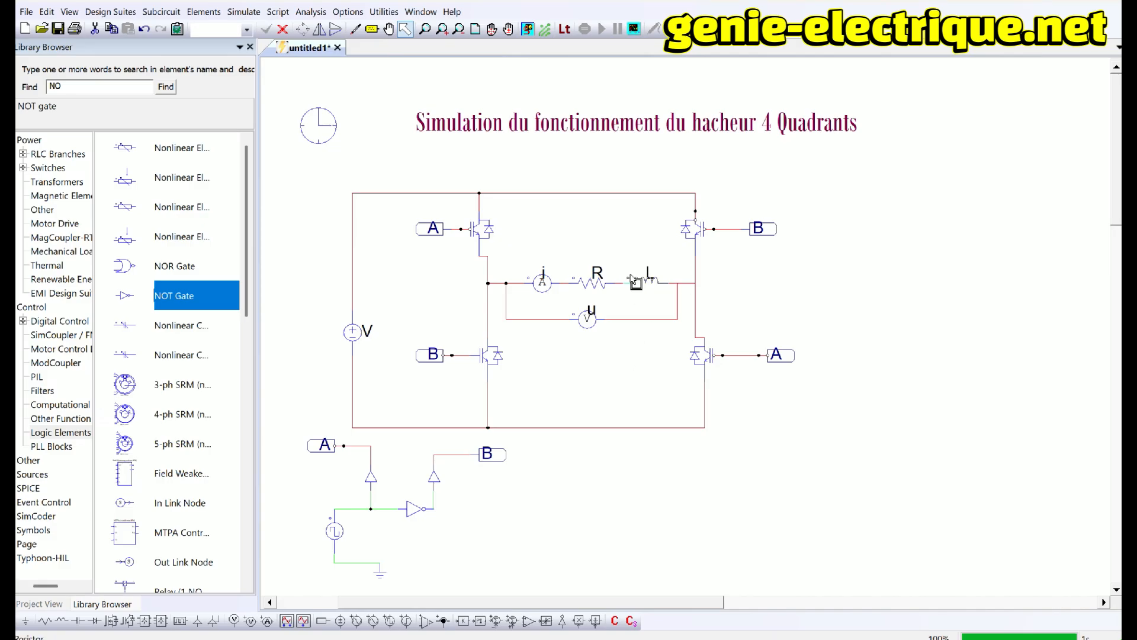
# Step: Check the inductance of load inductor L in the schematic
pyautogui.doubleClick(630, 275)
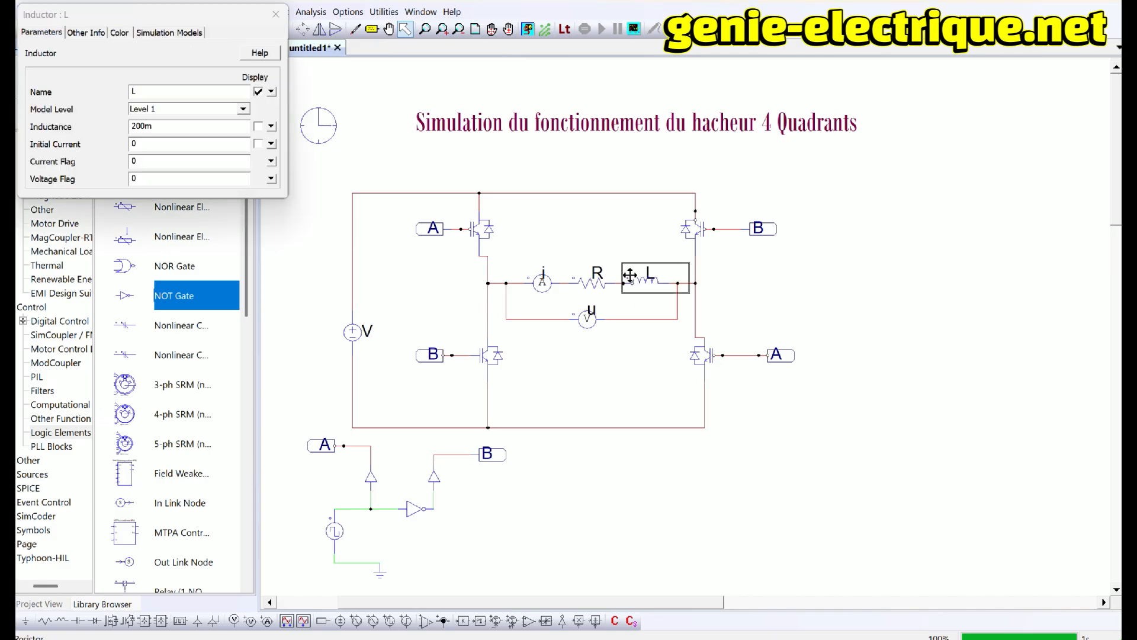
pyautogui.doubleClick(162, 126)
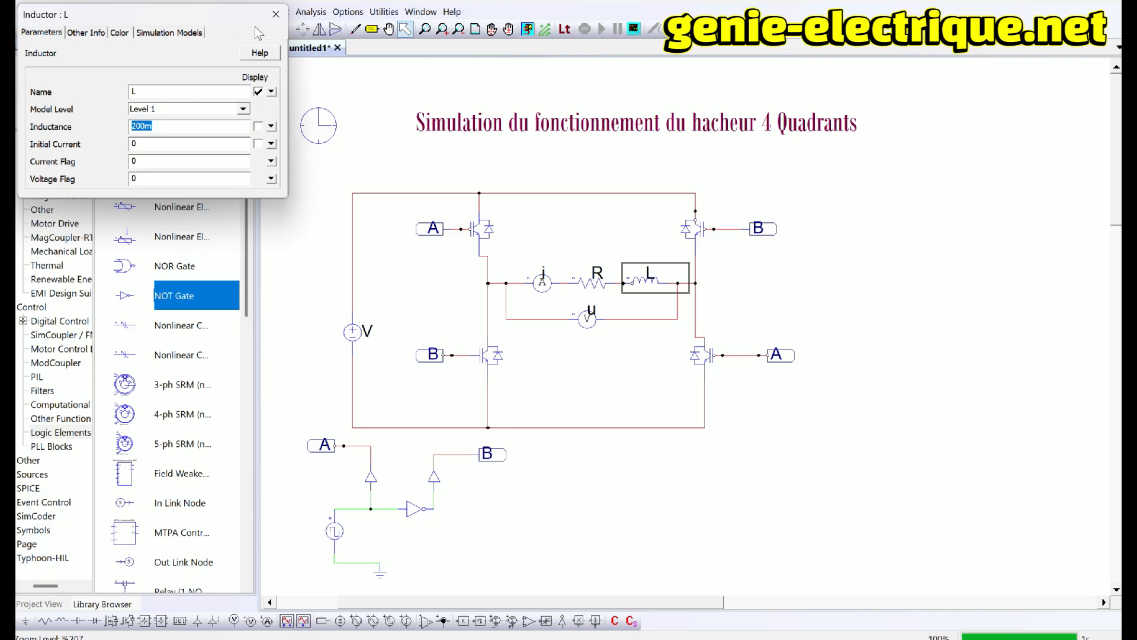
pyautogui.click(276, 15)
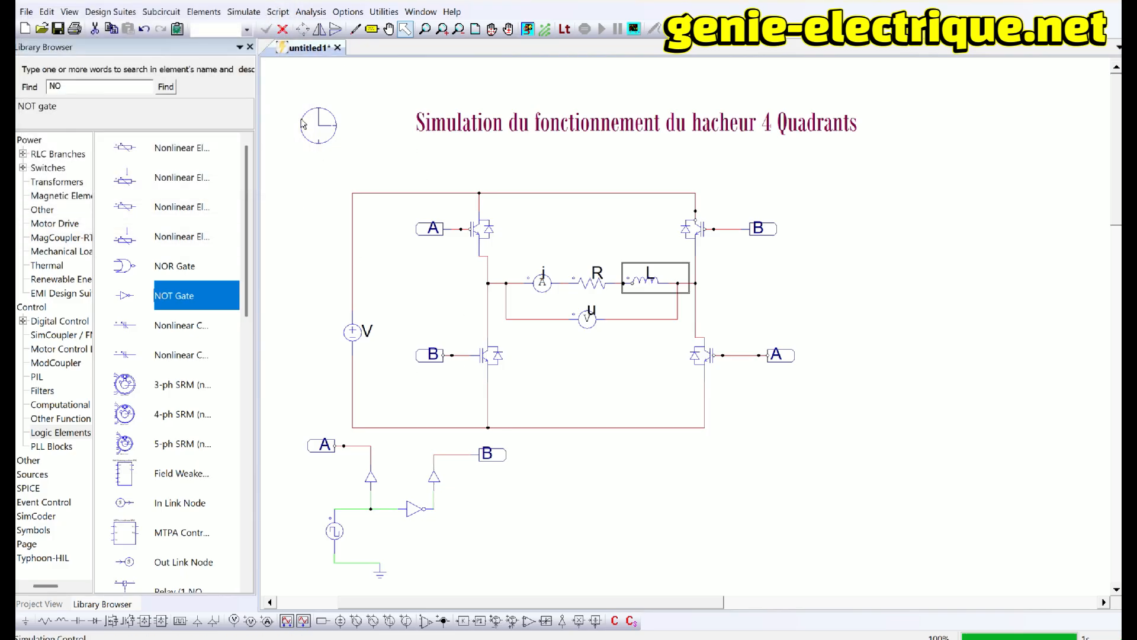
# Step: Rerun the PSIM simulation and display only the load current i in a maximized Simview window
pyautogui.click(244, 12)
pyautogui.click(264, 48)
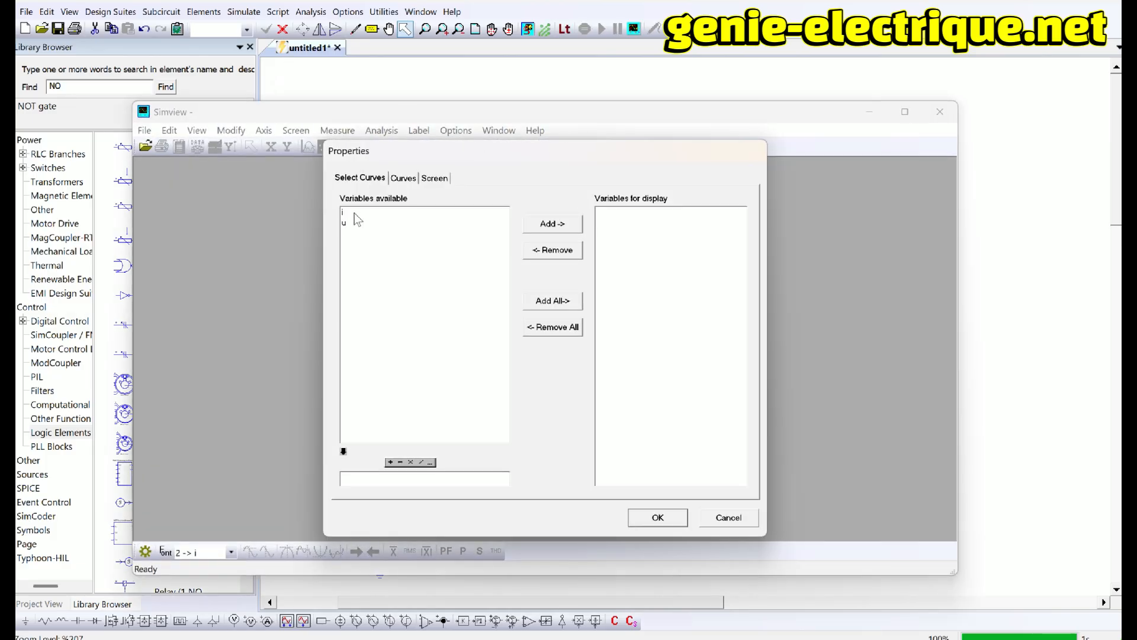
pyautogui.click(355, 213)
pyautogui.click(528, 226)
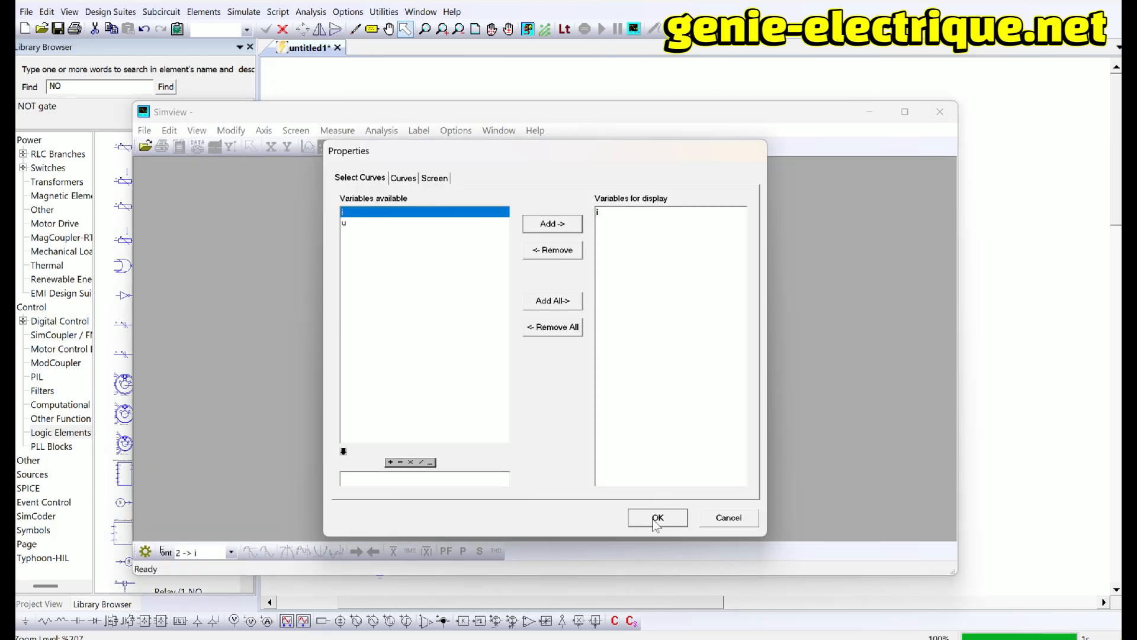
pyautogui.click(657, 518)
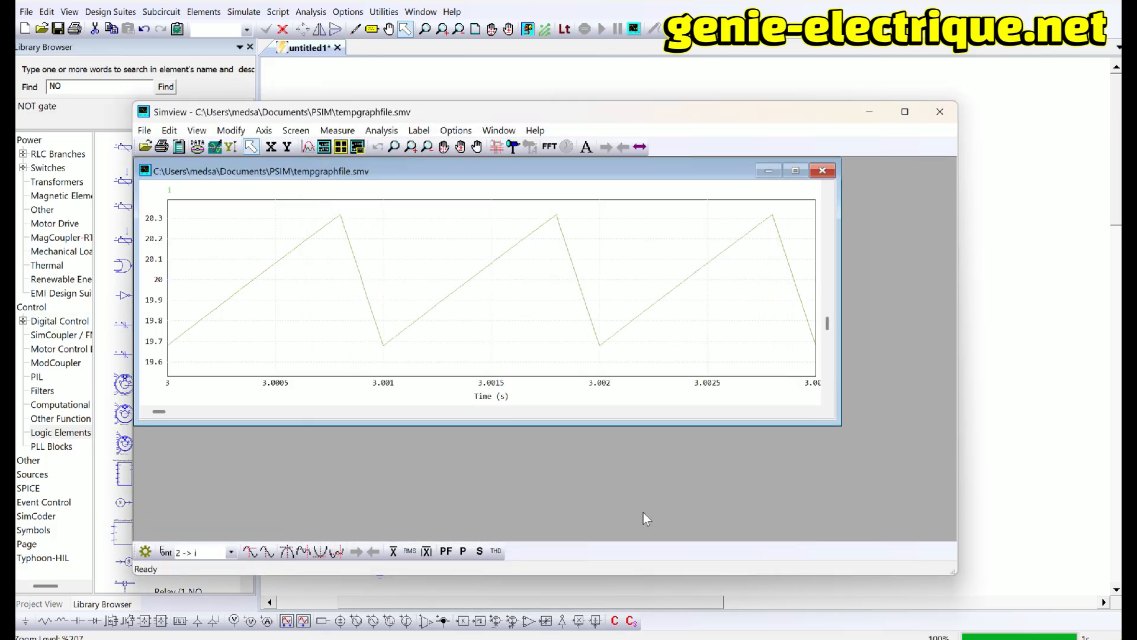
pyautogui.click(797, 172)
pyautogui.click(904, 112)
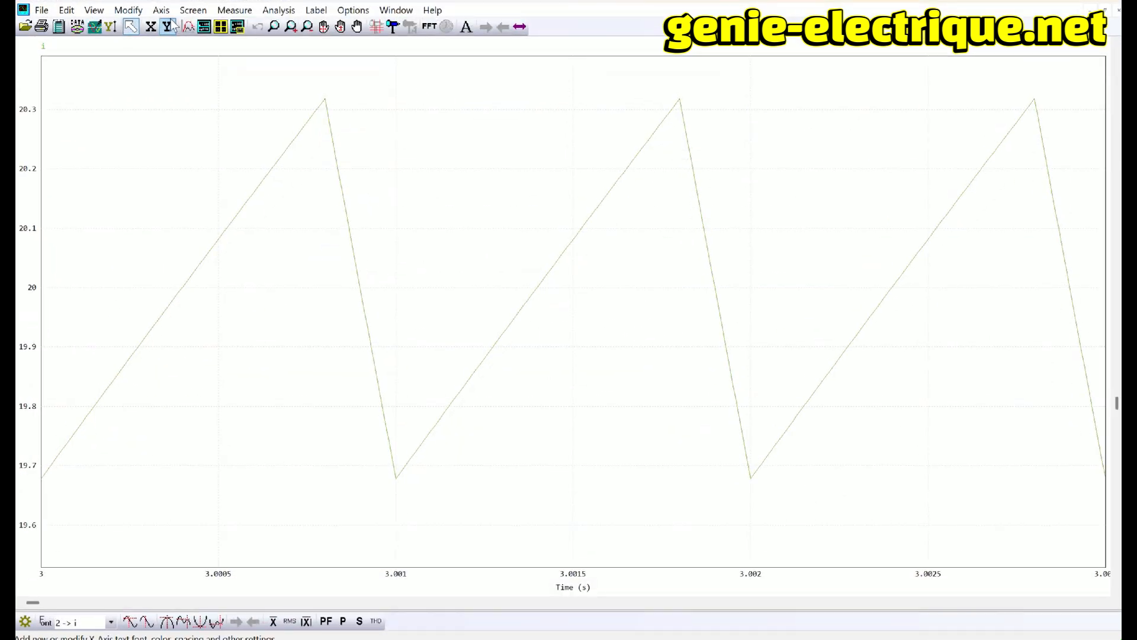
# Step: Measure the current i over one period by setting the cursor spacing 1/Δ to 1000
pyautogui.click(235, 10)
pyautogui.click(250, 26)
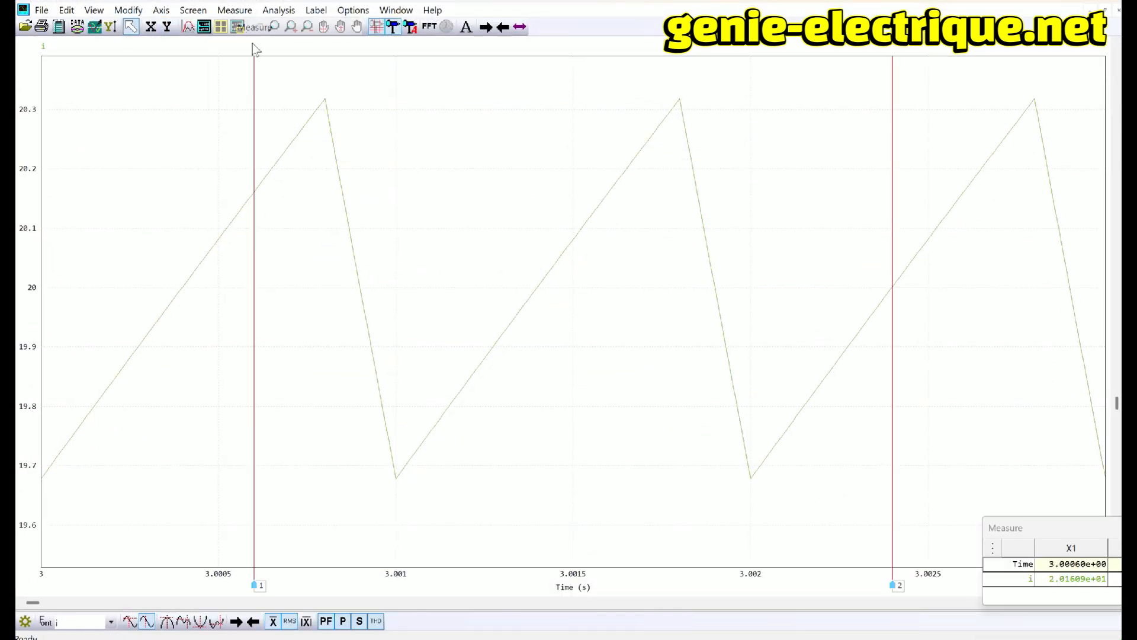
pyautogui.moveTo(922, 527); pyautogui.dragTo(109, 325)
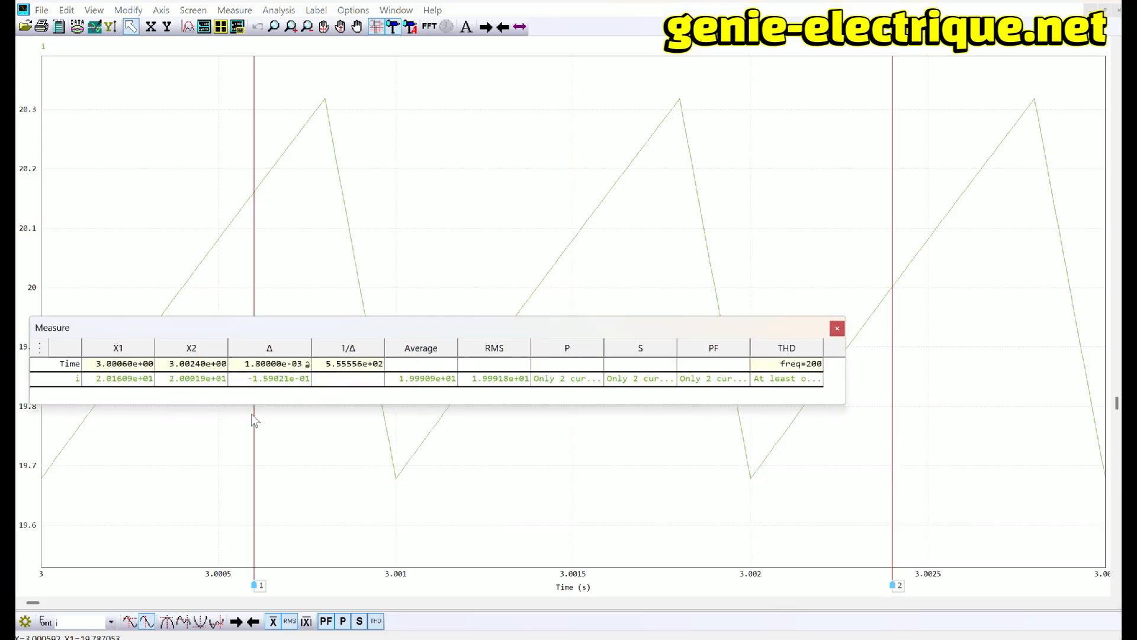
pyautogui.moveTo(322, 364); pyautogui.dragTo(400, 363)
pyautogui.press('BackSpace')
pyautogui.write('1.00')
pyautogui.write('000')
pyautogui.press('Return')
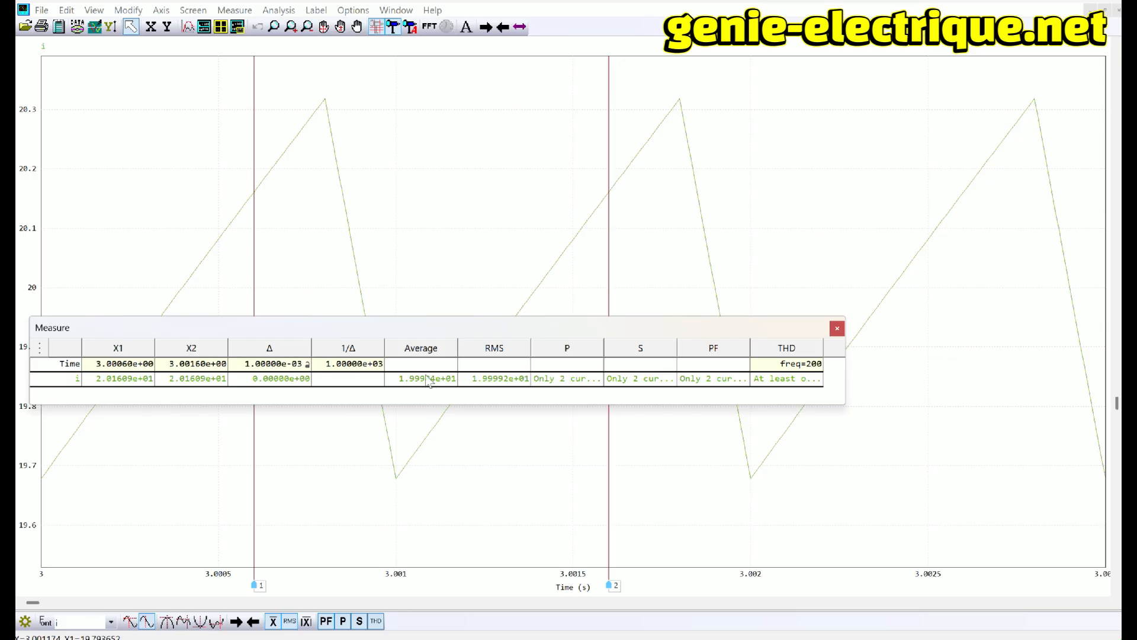
# Step: Measure the current ripple by placing cursor 1 on the first peak of i and cursor 2 on the following minimum
pyautogui.click(252, 144)
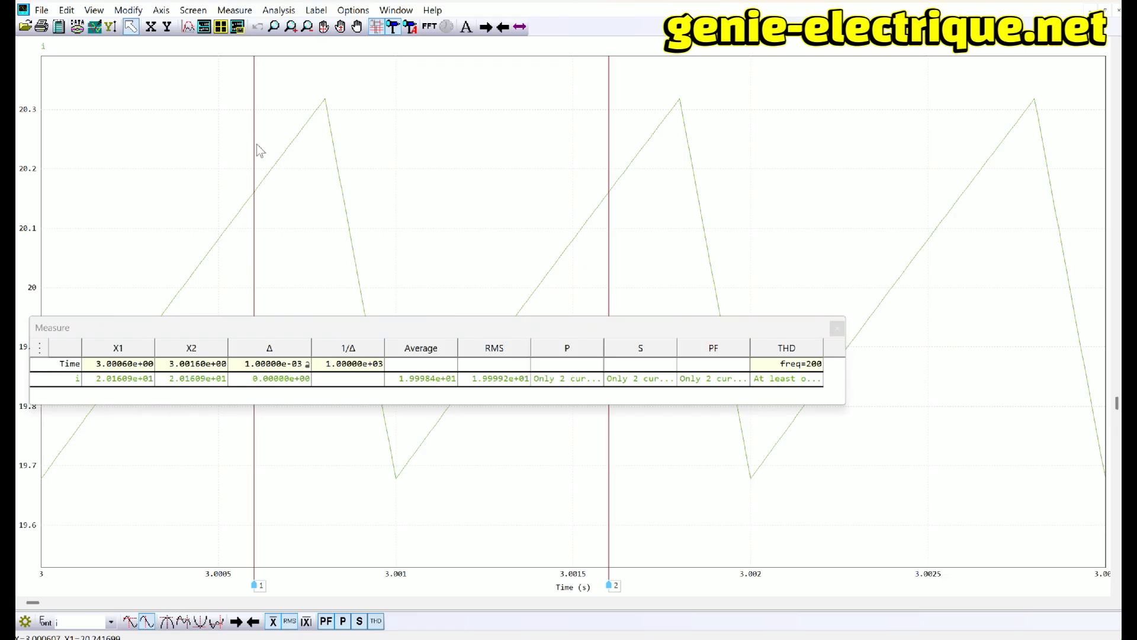
pyautogui.moveTo(254, 150); pyautogui.dragTo(324, 157)
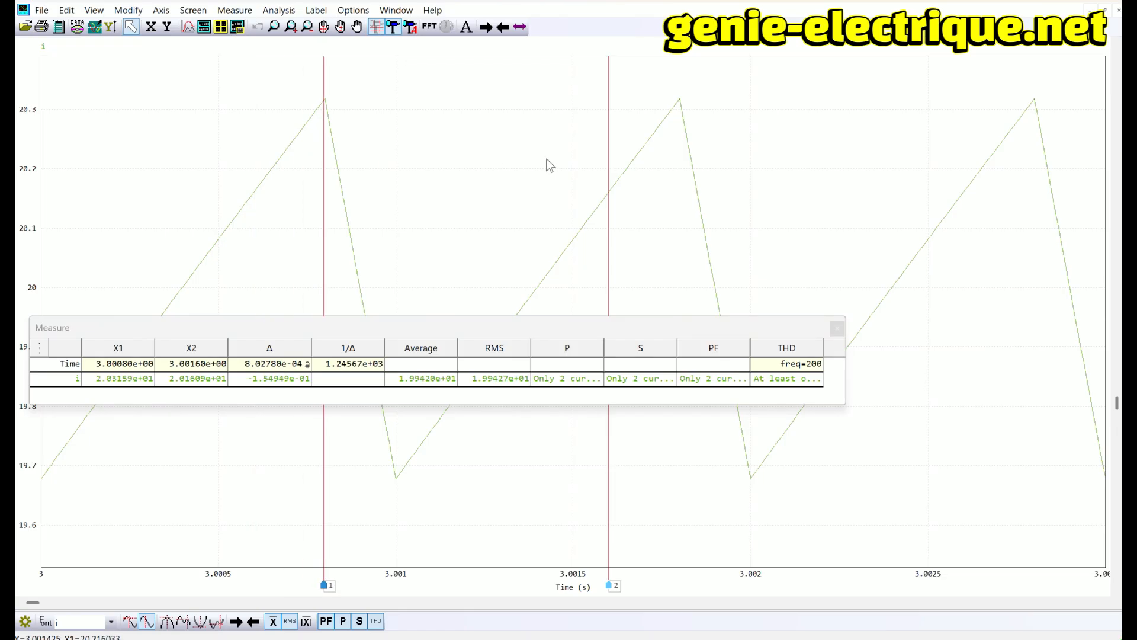
pyautogui.moveTo(609, 178); pyautogui.dragTo(396, 228)
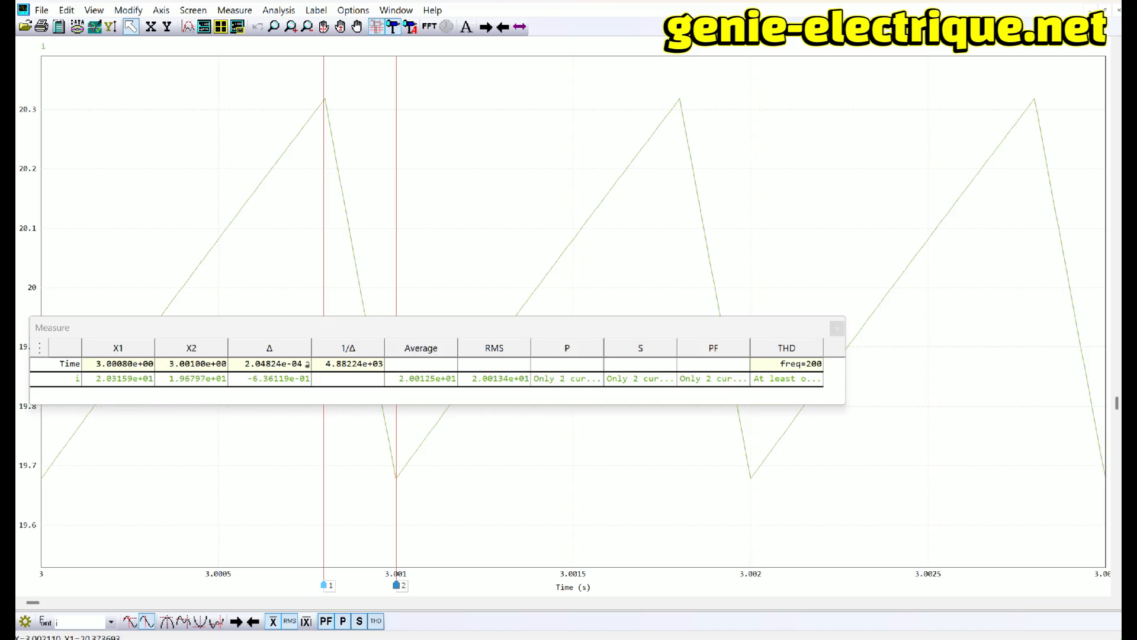
# Step: Add a second plot screen below the current i waveform and display the load voltage u in it
pyautogui.click(205, 28)
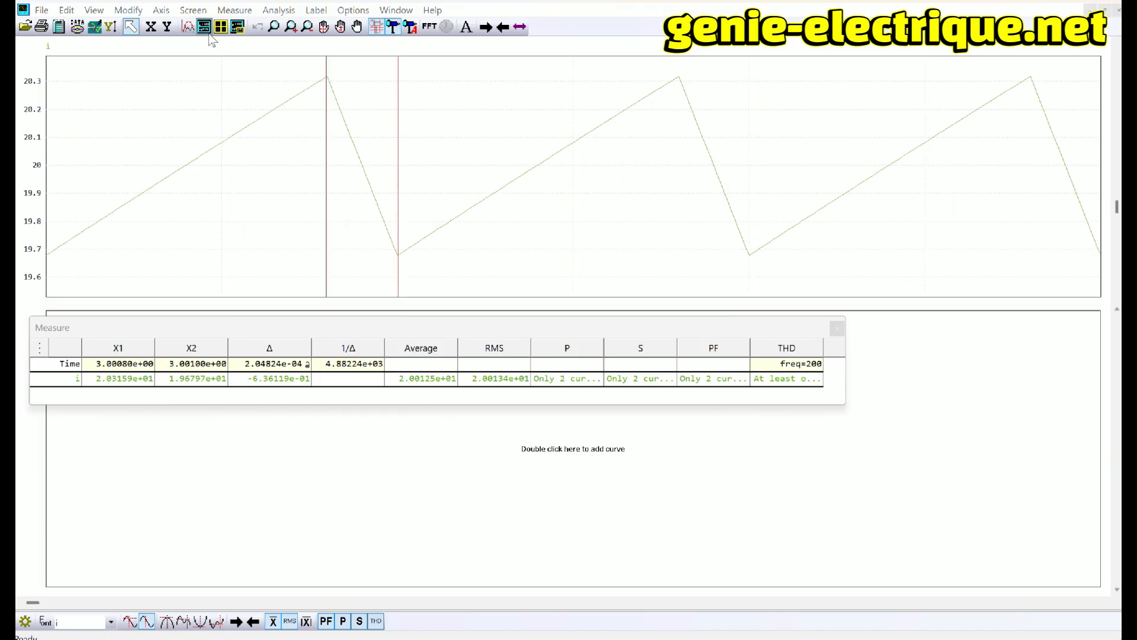
pyautogui.click(372, 197)
pyautogui.click(549, 205)
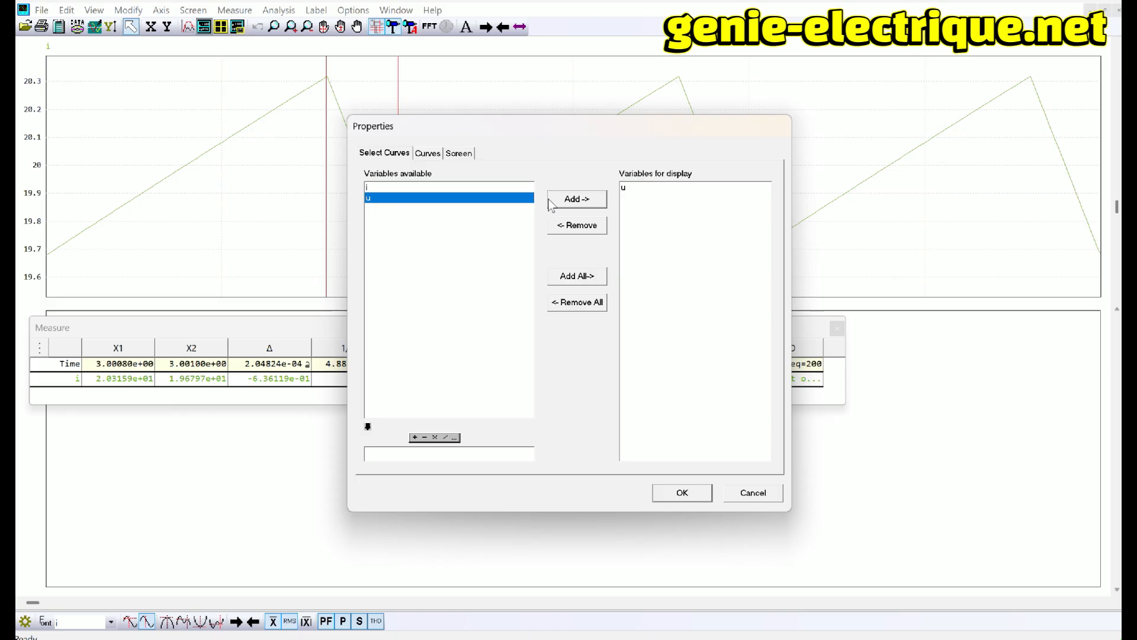
pyautogui.click(676, 494)
# Step: Measure u and i over one period by setting the cursor spacing 1/Δ to 1000, with the measurement table moved up
pyautogui.moveTo(514, 328); pyautogui.dragTo(518, 173)
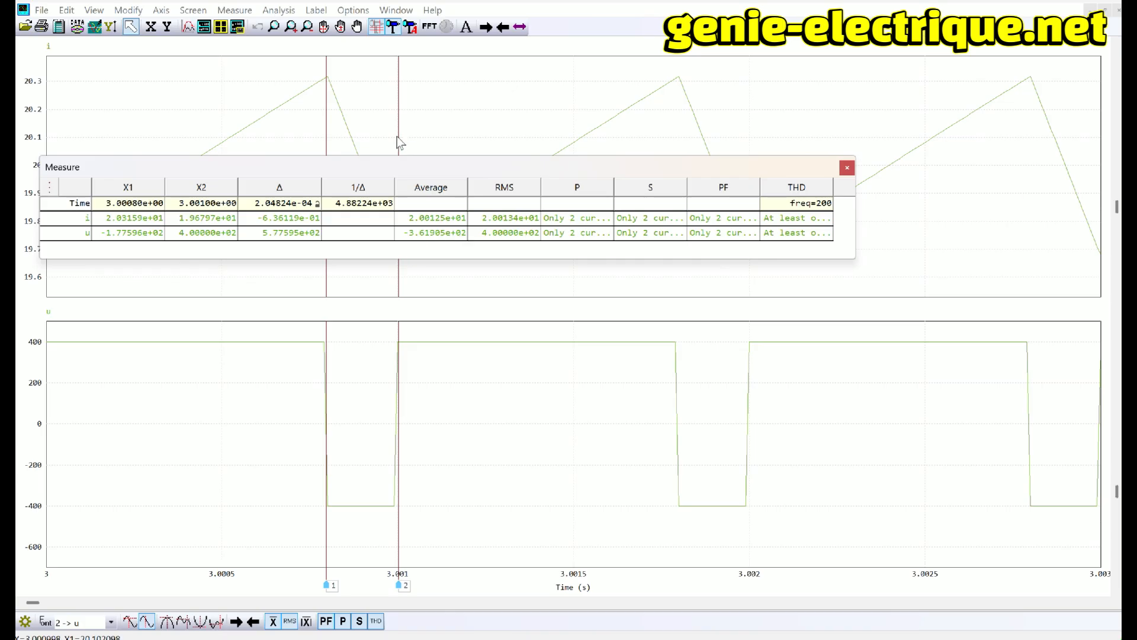
pyautogui.doubleClick(393, 204)
pyautogui.write('1000')
pyautogui.press('Return')
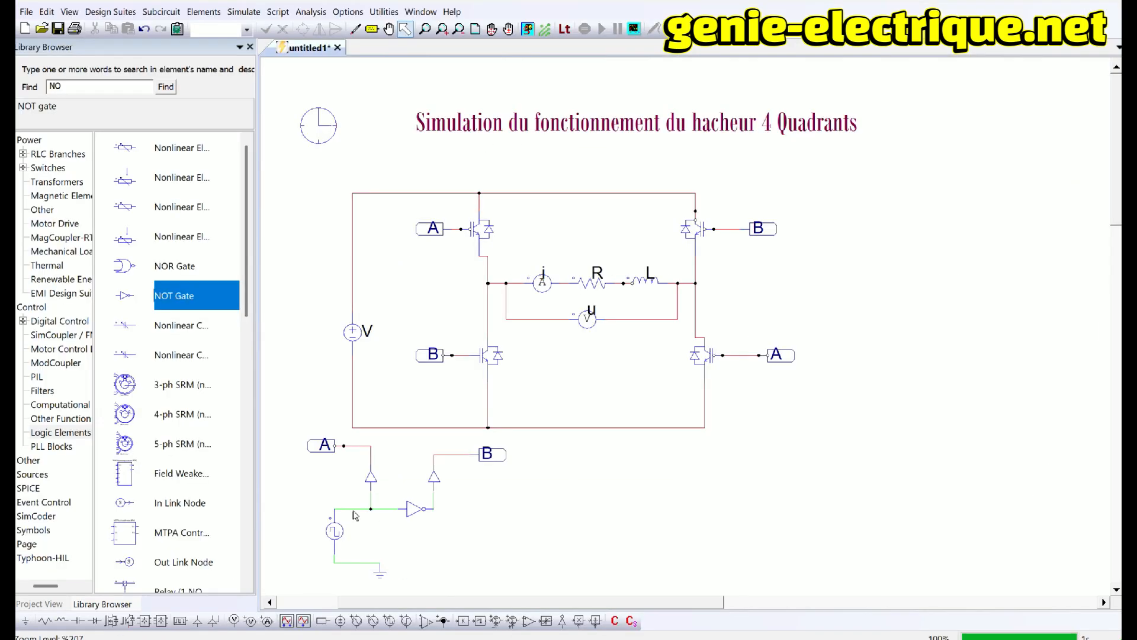
# Step: Set the duty cycle of square-wave source VSQ1 to 0.5 and rerun the PSIM simulation
pyautogui.doubleClick(335, 532)
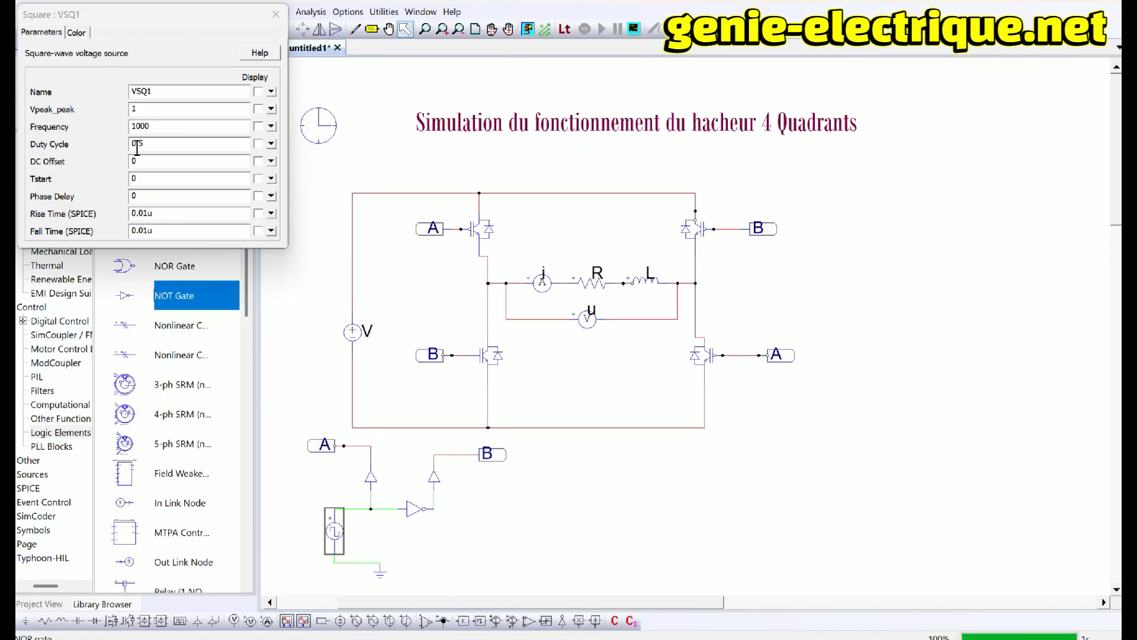
pyautogui.click(284, 13)
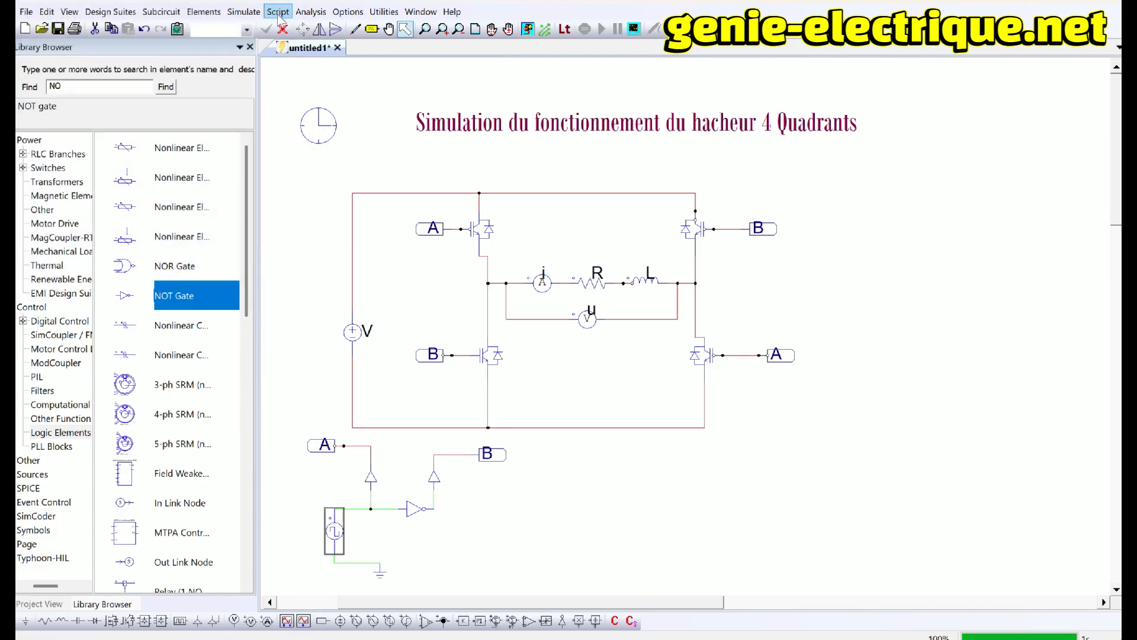
pyautogui.click(244, 11)
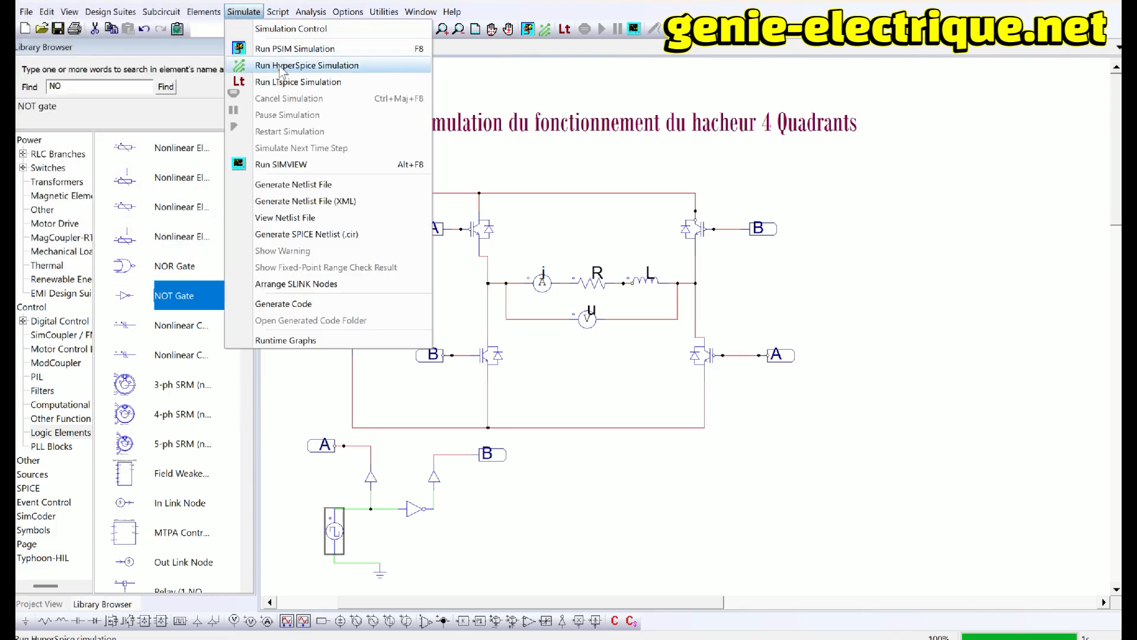
pyautogui.click(282, 50)
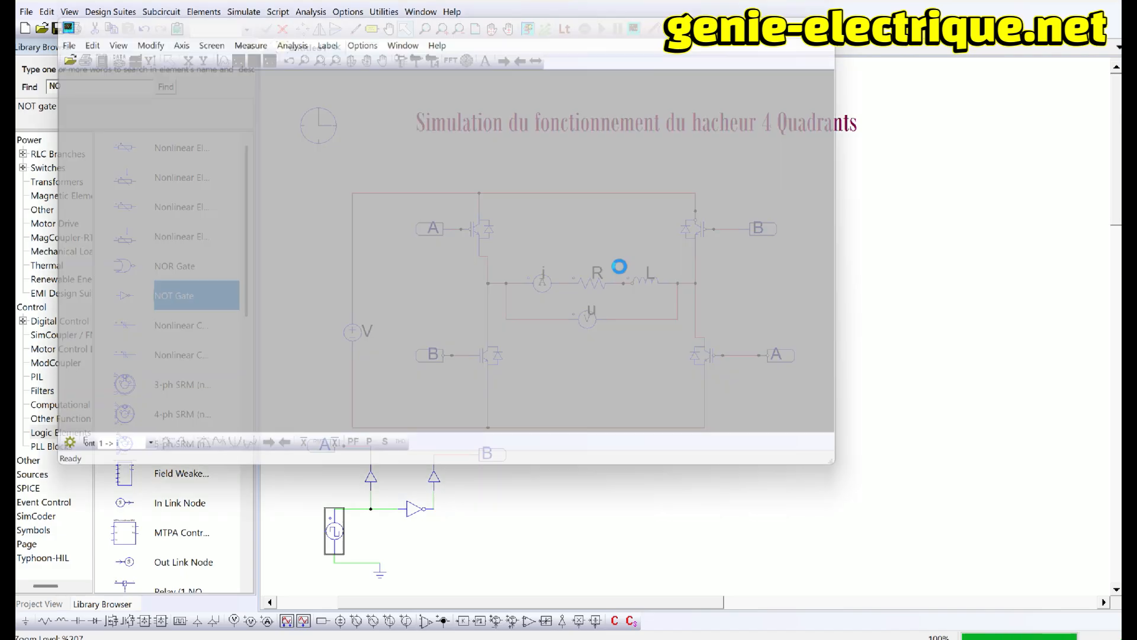
# Step: Display only the load voltage u from the new simulation results in Simview
pyautogui.click(262, 127)
pyautogui.click(456, 127)
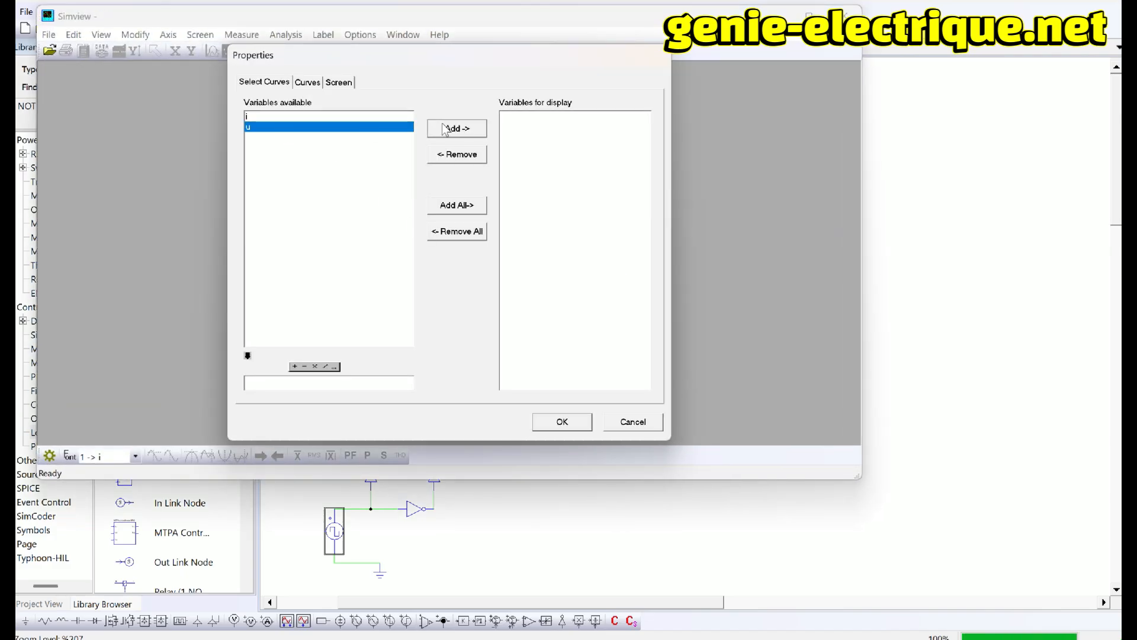
pyautogui.click(562, 421)
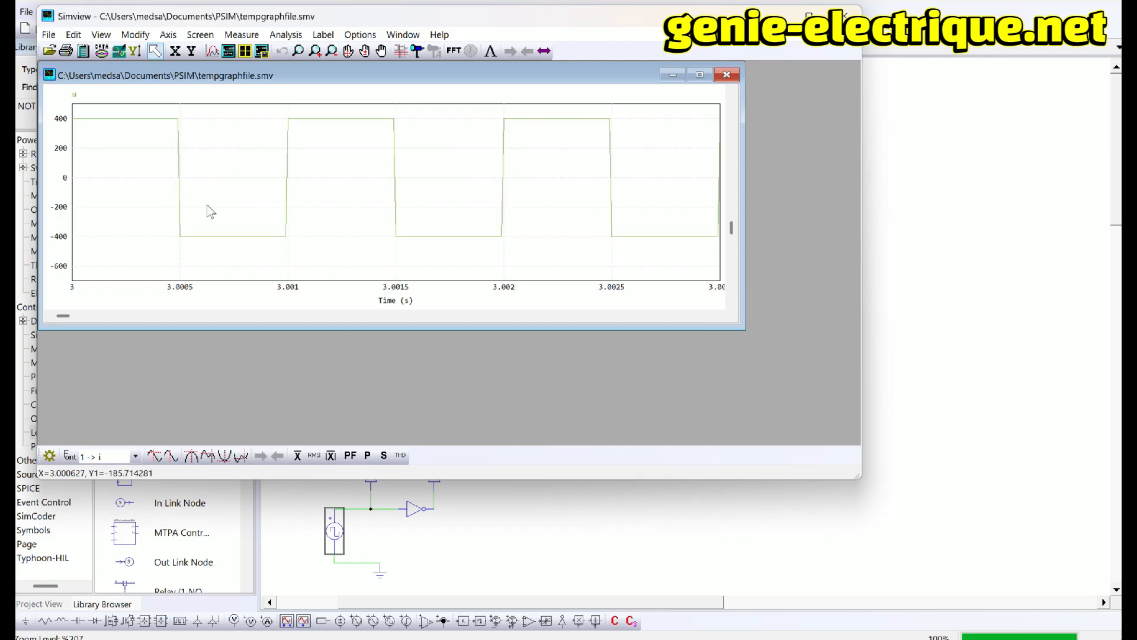
# Step: Measure the load voltage u over one period by enabling the cursors and setting 1/Δ to 1000
pyautogui.click(235, 36)
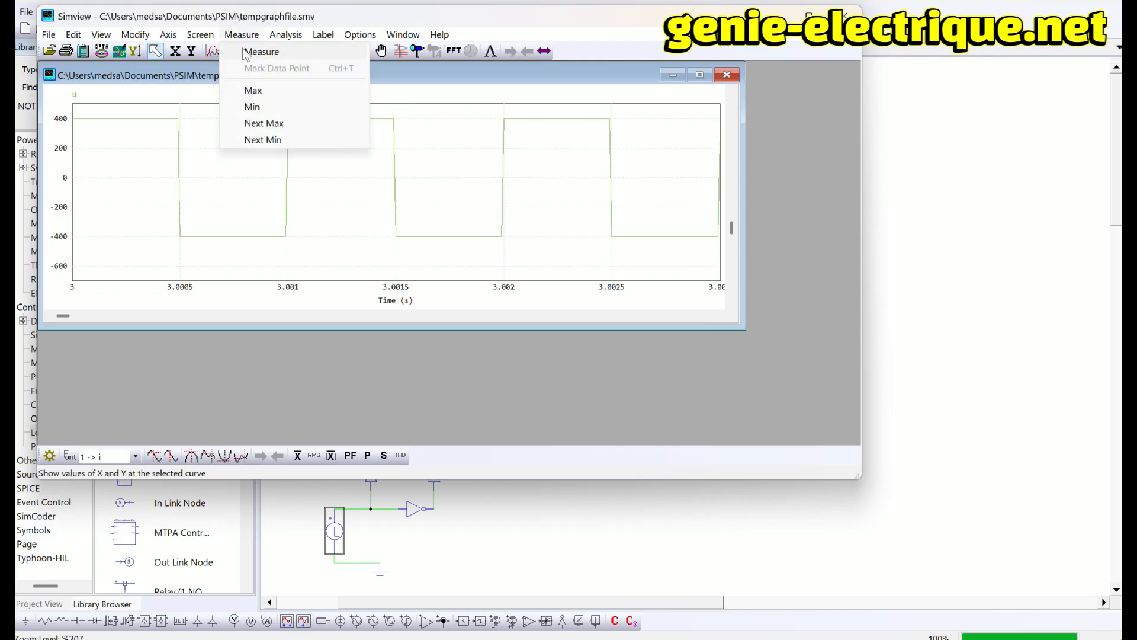
pyautogui.click(254, 52)
pyautogui.moveTo(808, 359); pyautogui.dragTo(197, 320)
pyautogui.moveTo(394, 358); pyautogui.dragTo(515, 361)
pyautogui.write('1006')
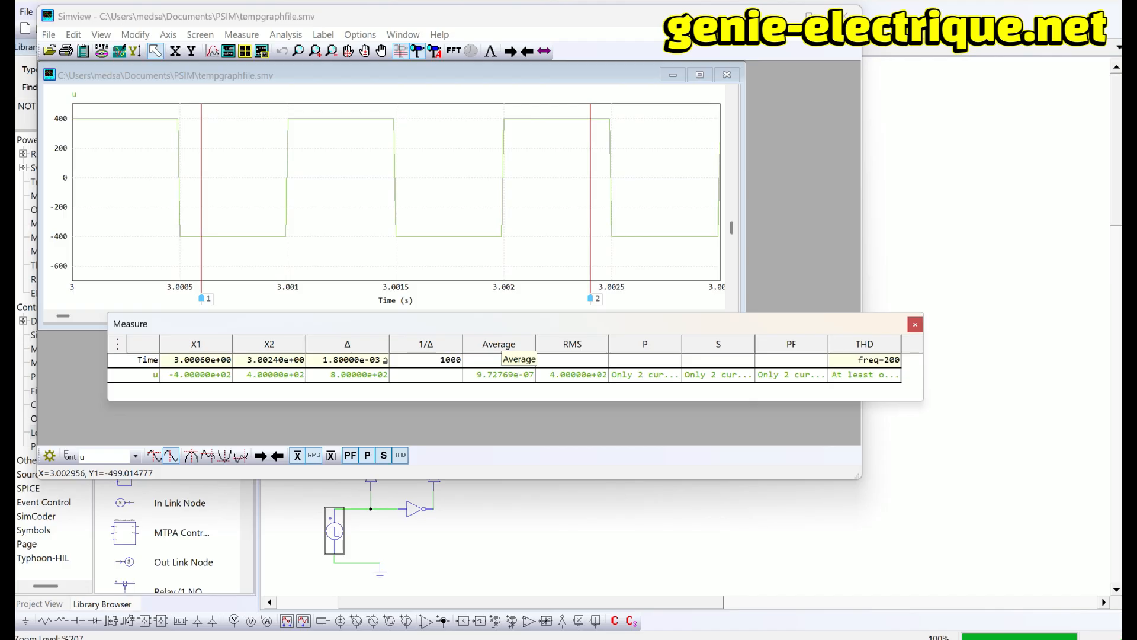
pyautogui.press('Return')
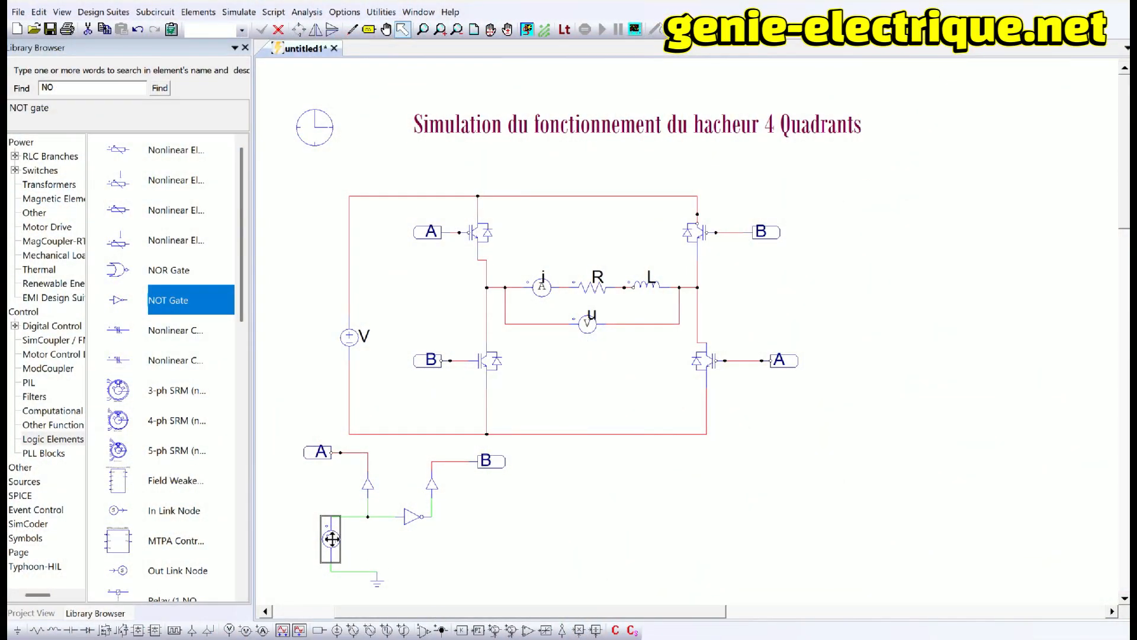
# Step: Set the duty cycle of square-wave source VSQ1 to 0.2
pyautogui.doubleClick(332, 539)
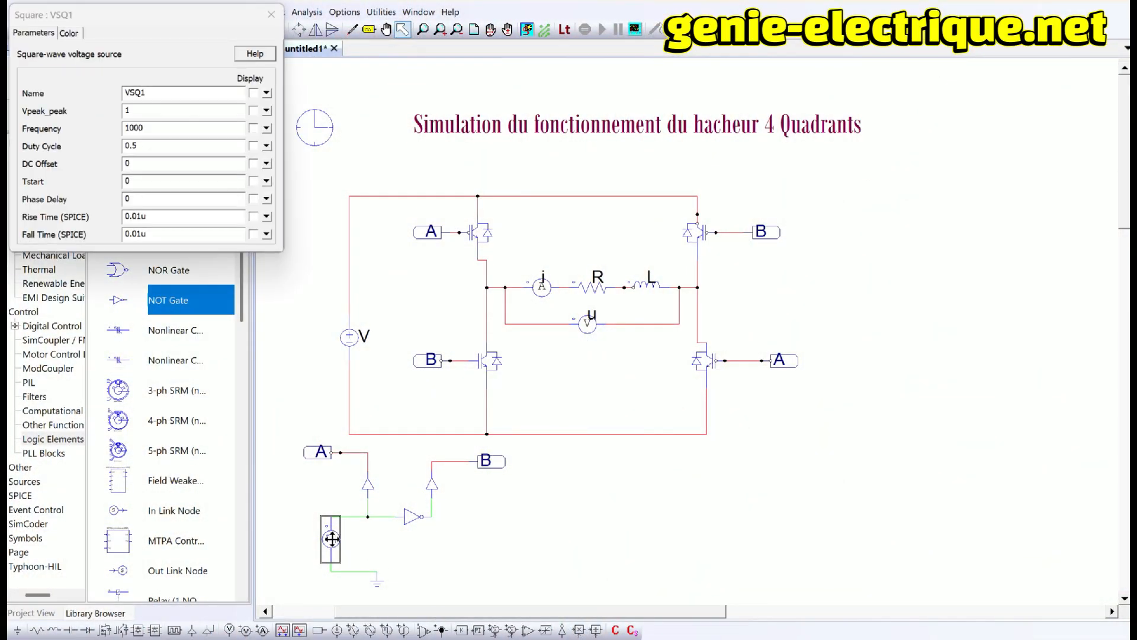
pyautogui.click(151, 146)
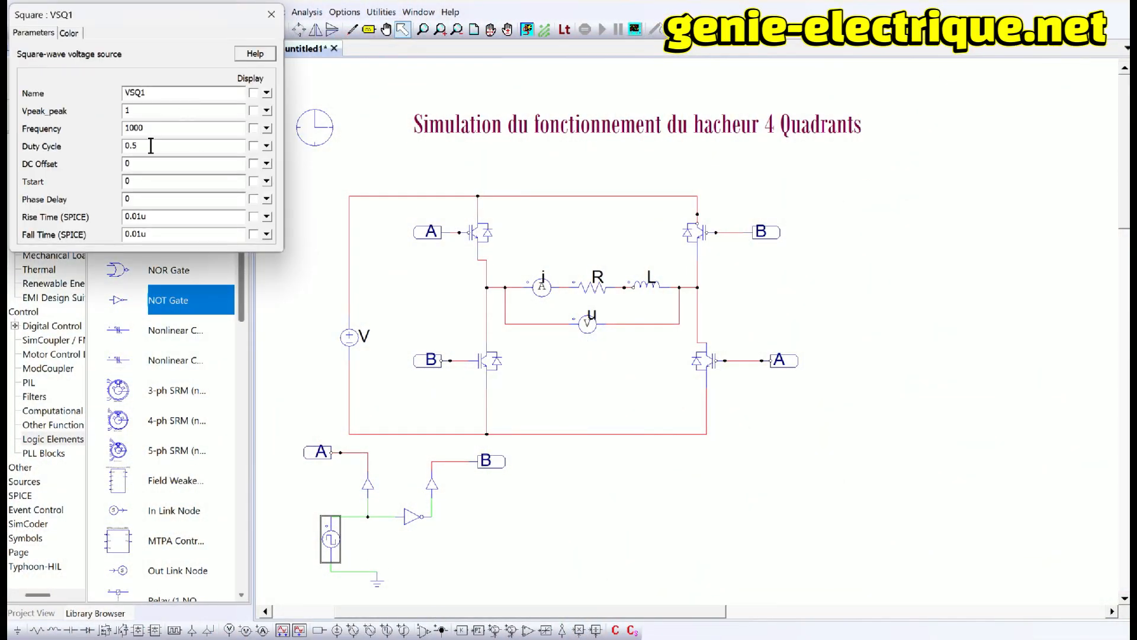
pyautogui.write('2')
pyautogui.click(272, 14)
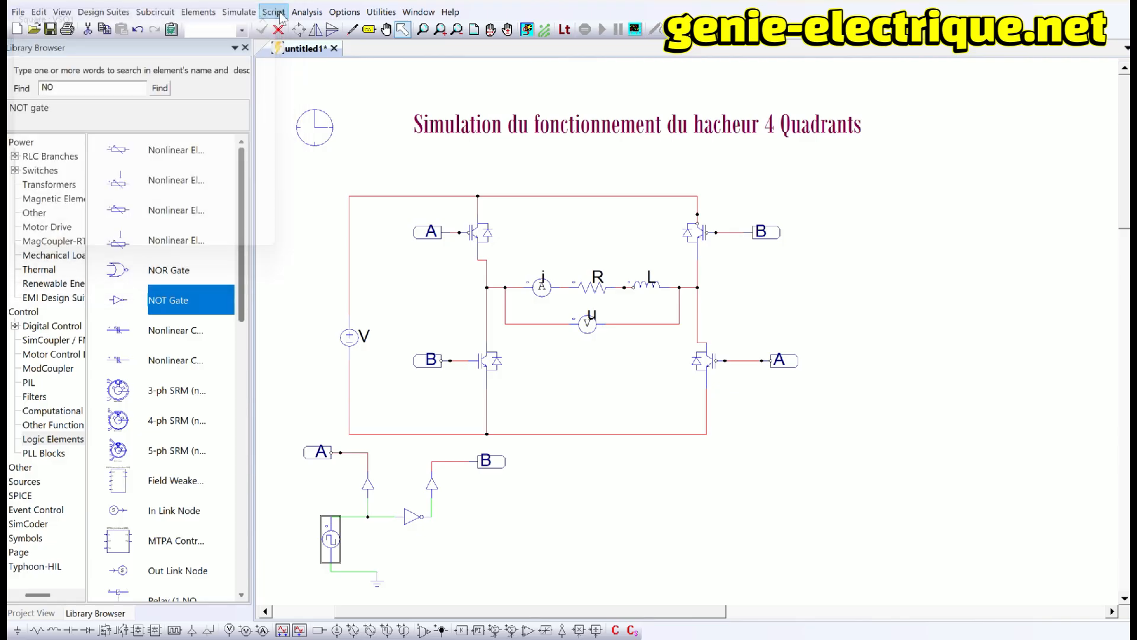
# Step: Rerun the PSIM simulation and plot only the load voltage u in Simview
pyautogui.click(233, 13)
pyautogui.click(253, 50)
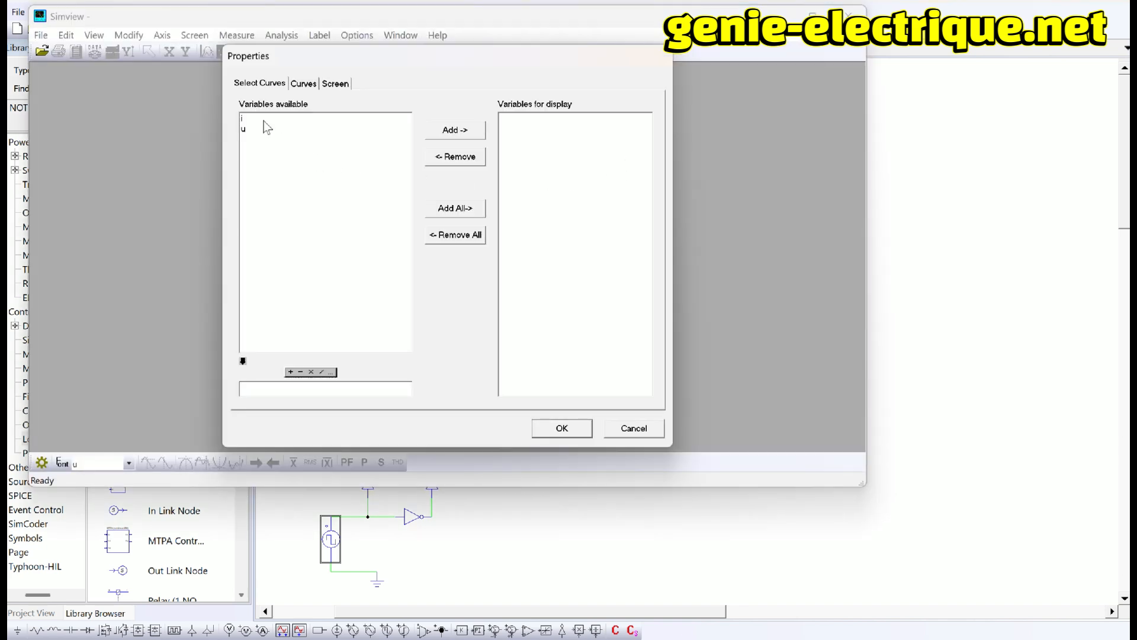
pyautogui.click(262, 129)
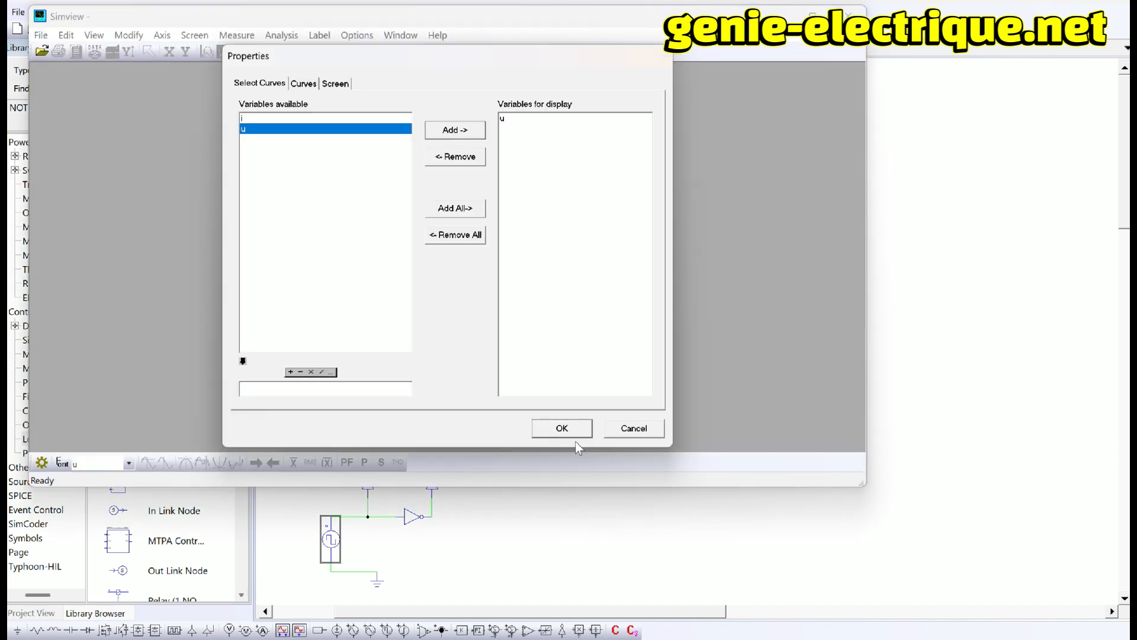
pyautogui.click(570, 430)
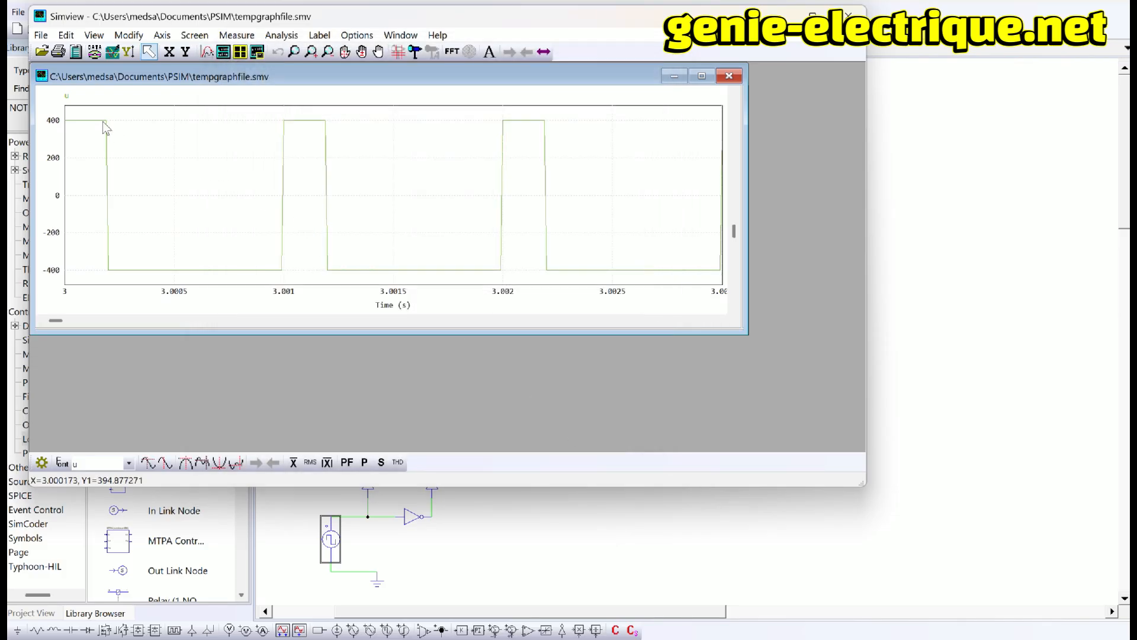
# Step: Turn on the measurement cursors for u and set their spacing 1/Δ to 1000 to measure the average over one period
pyautogui.click(237, 34)
pyautogui.click(255, 48)
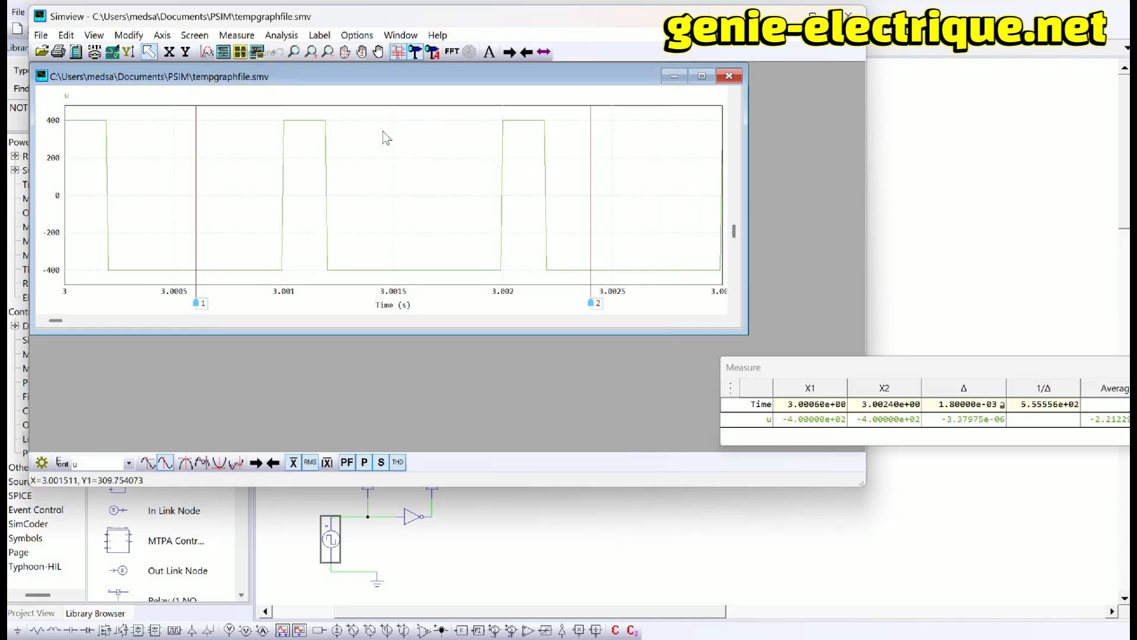
pyautogui.moveTo(837, 367); pyautogui.dragTo(245, 268)
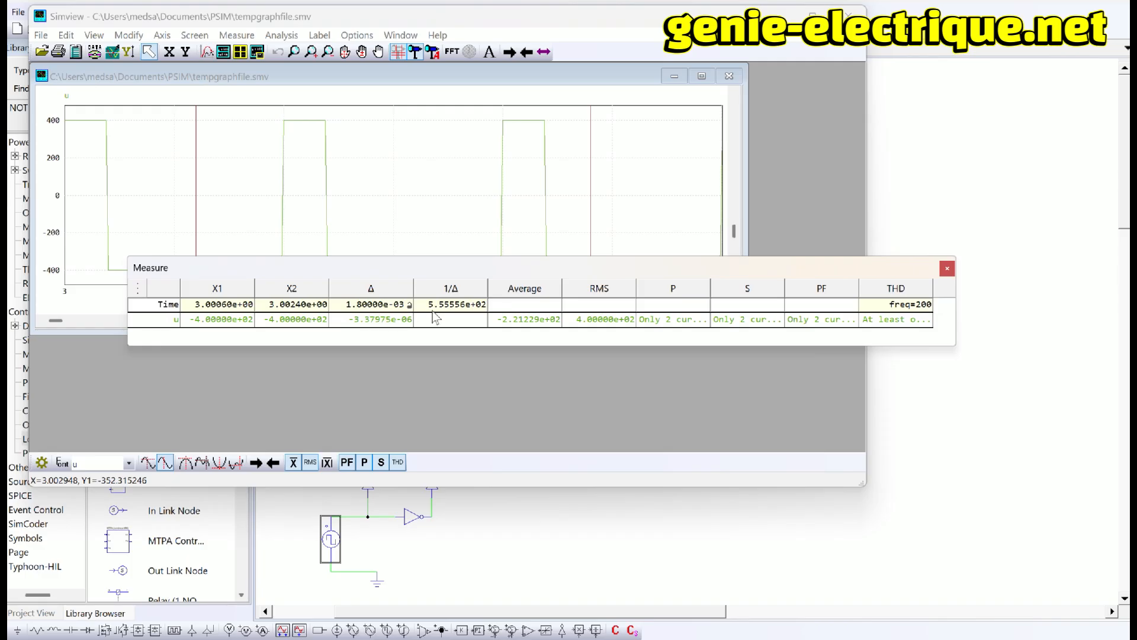
pyautogui.moveTo(427, 305); pyautogui.dragTo(489, 303)
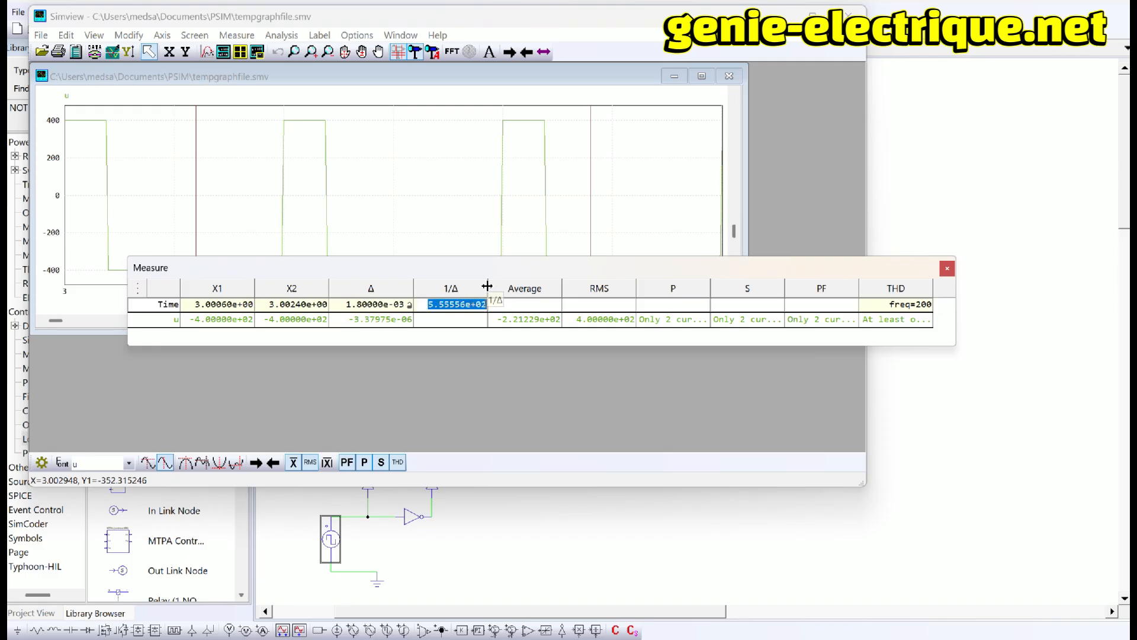
pyautogui.write('1.')
pyautogui.write('000')
pyautogui.press('Return')
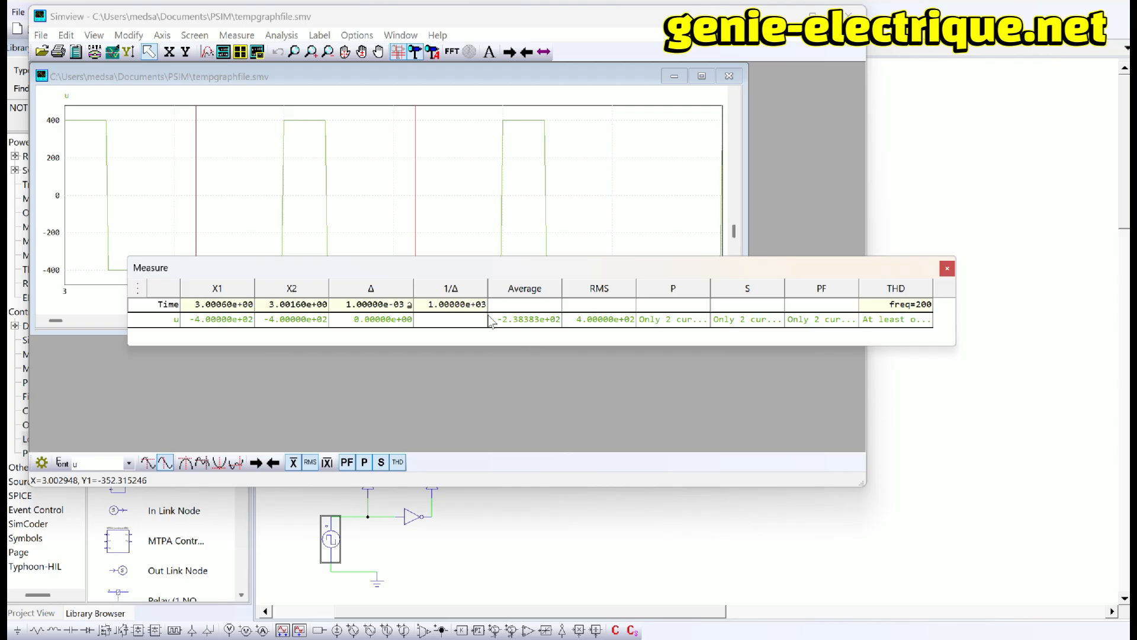
# Step: Add a second plot screen below the voltage u waveform and display the load current i in it
pyautogui.click(223, 51)
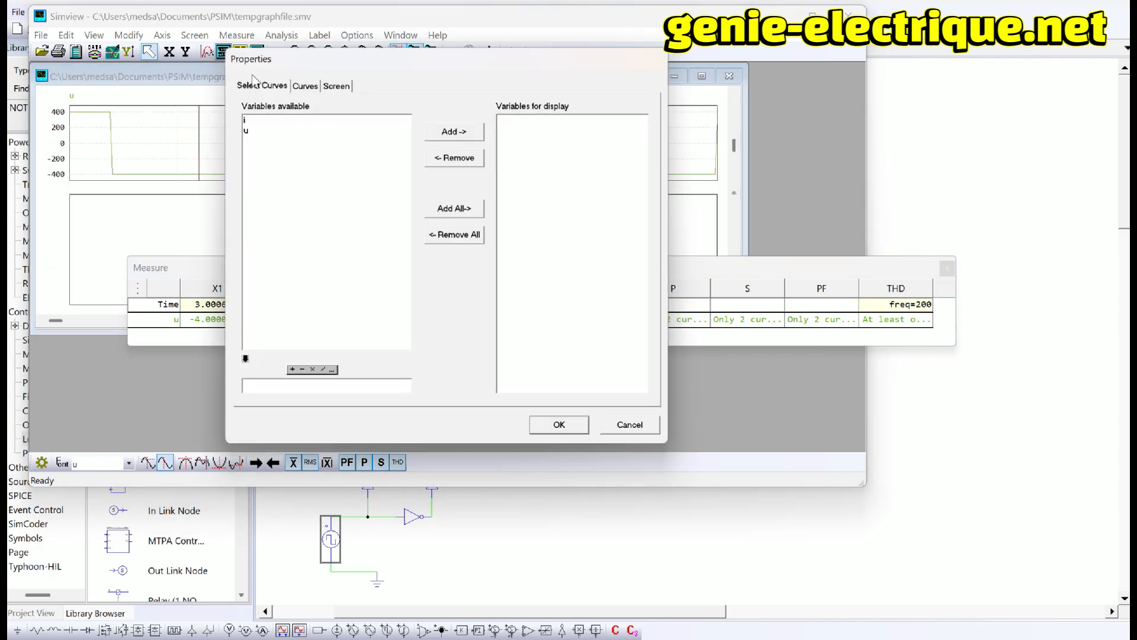
pyautogui.click(247, 118)
pyautogui.click(455, 130)
pyautogui.click(565, 428)
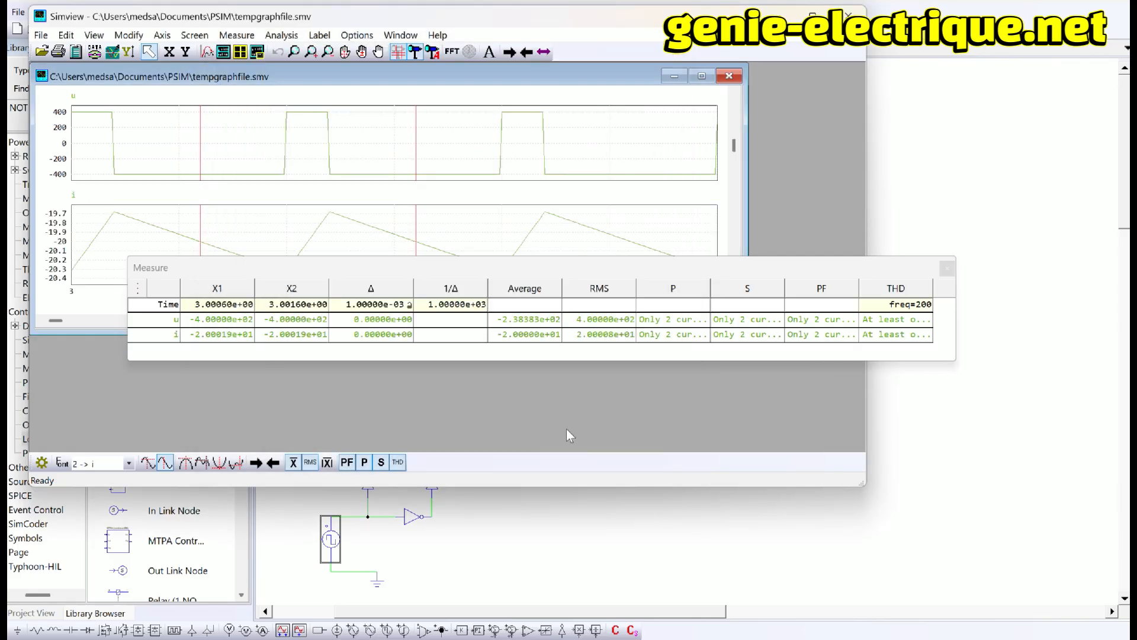
# Step: Move the measurement table down off the waveforms, and maximize both the graph and the Simview window
pyautogui.moveTo(518, 261); pyautogui.dragTo(478, 308)
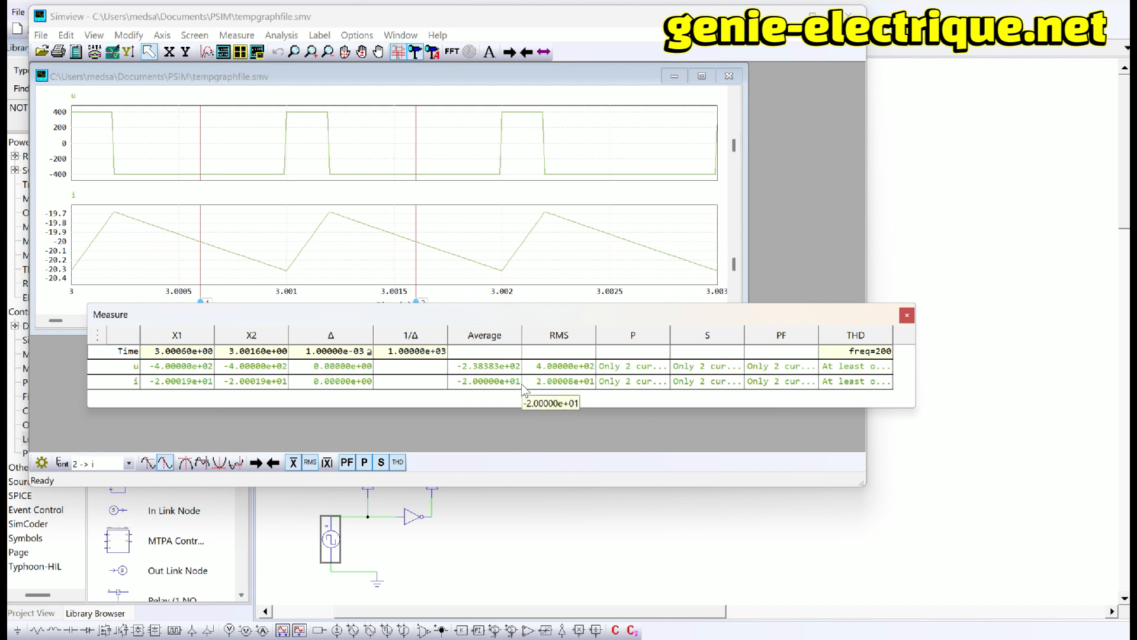
pyautogui.moveTo(531, 314); pyautogui.dragTo(490, 366)
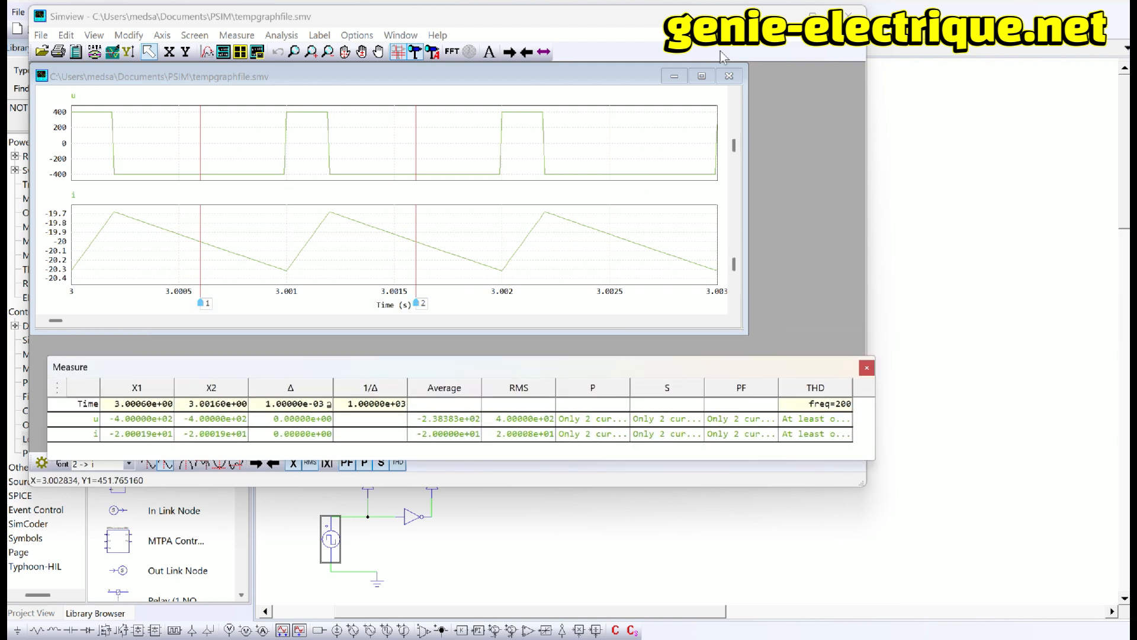
pyautogui.click(702, 77)
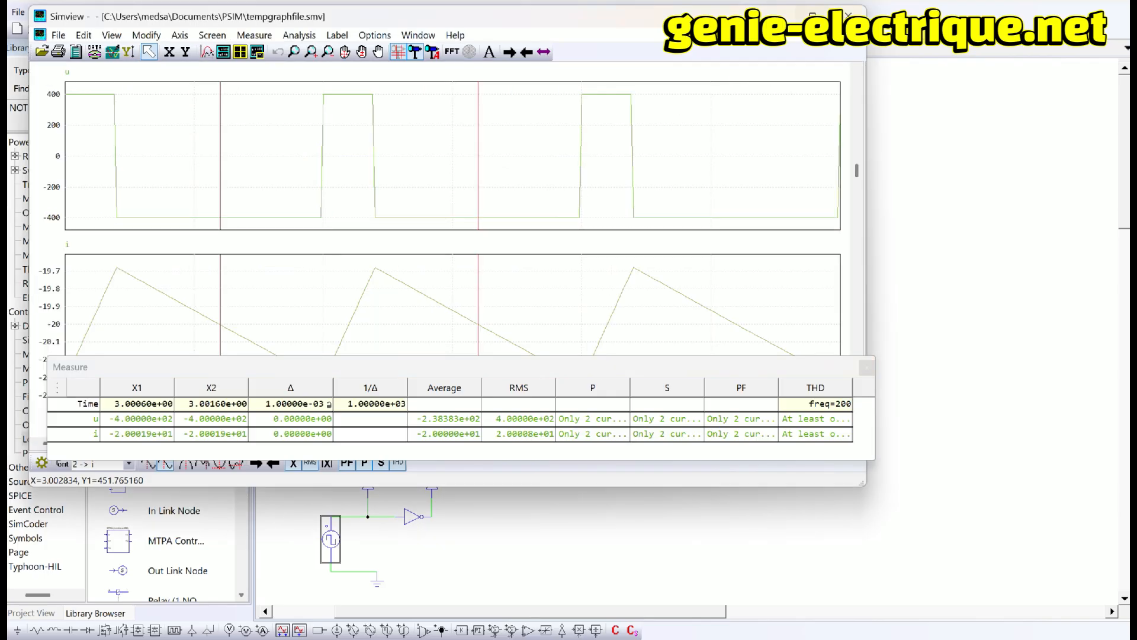
pyautogui.click(813, 16)
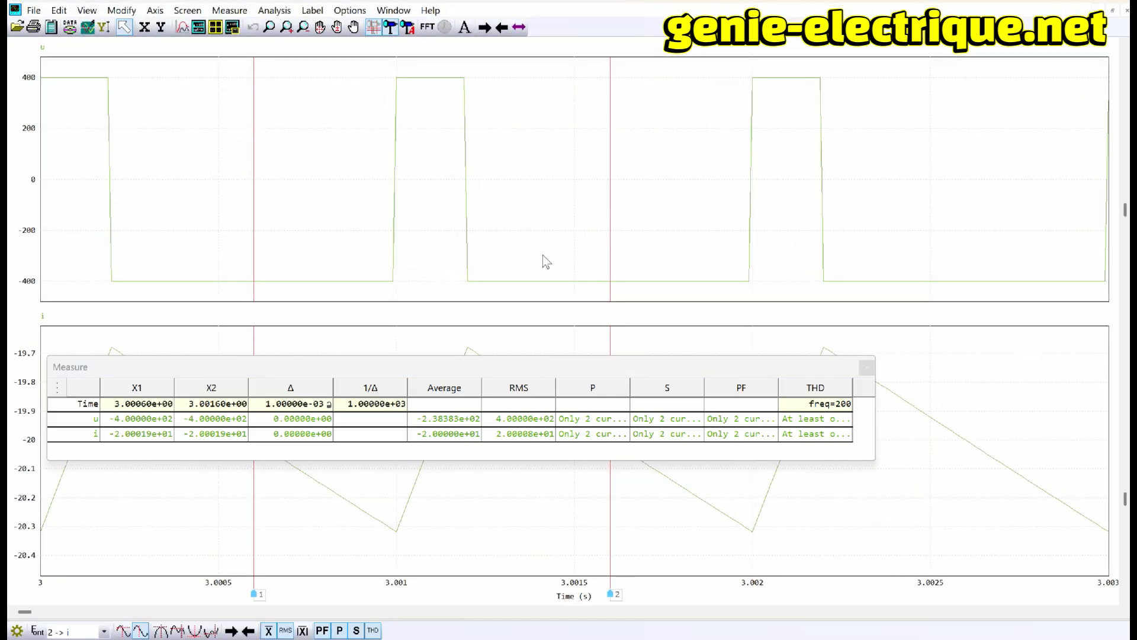